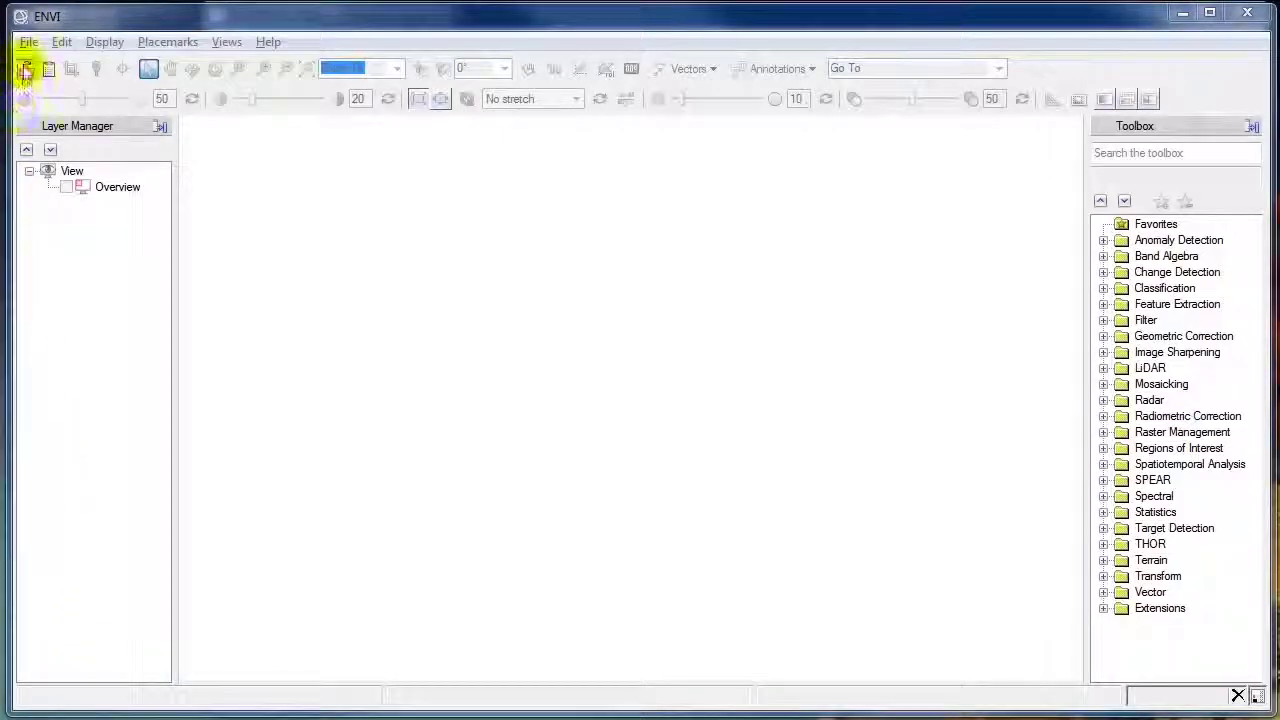
Step: Open skybox_las_vegas.mp4 so it plays in the Full Motion Video window
click(25, 72)
double_click(248, 190)
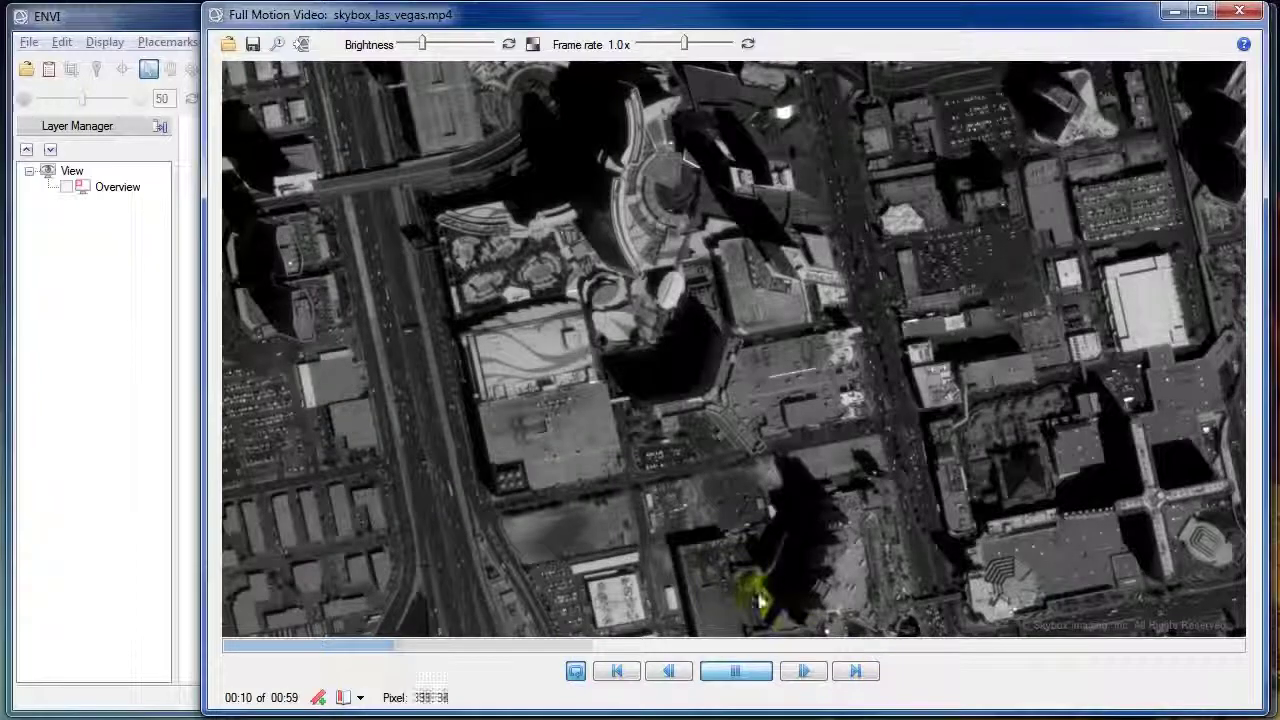
drag(423, 47, 436, 45)
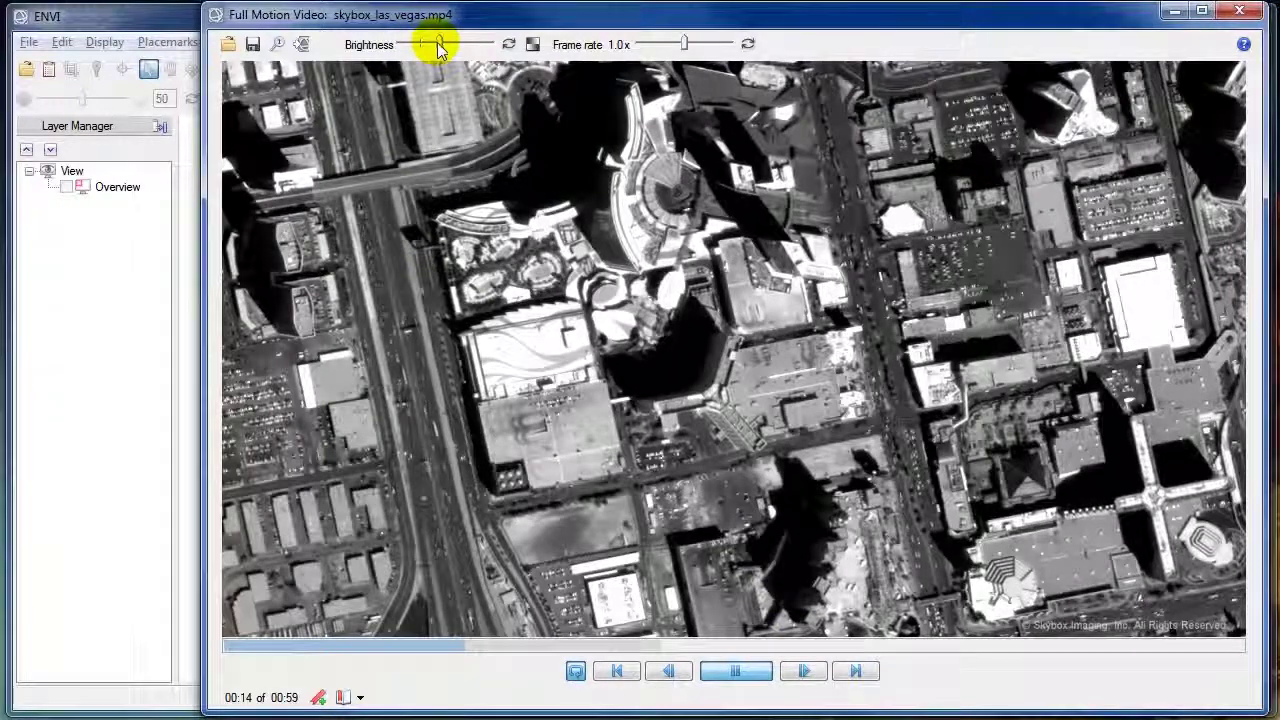
click(508, 44)
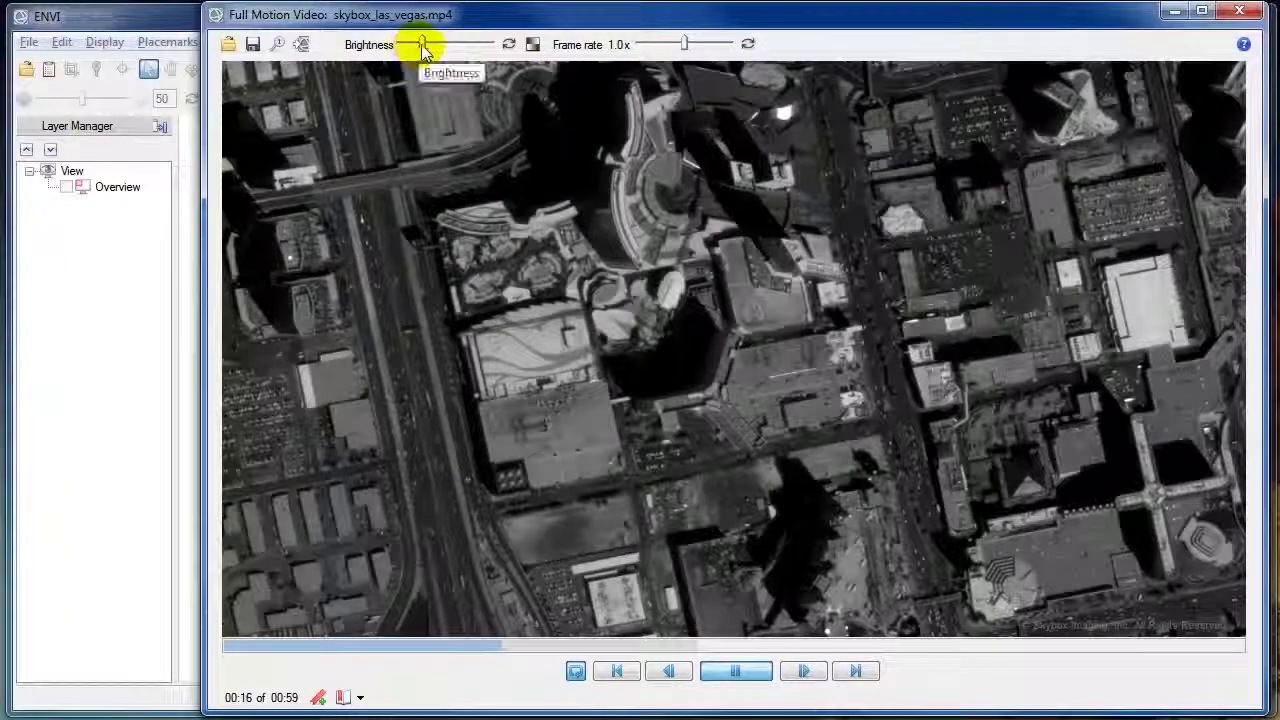
drag(419, 52, 446, 48)
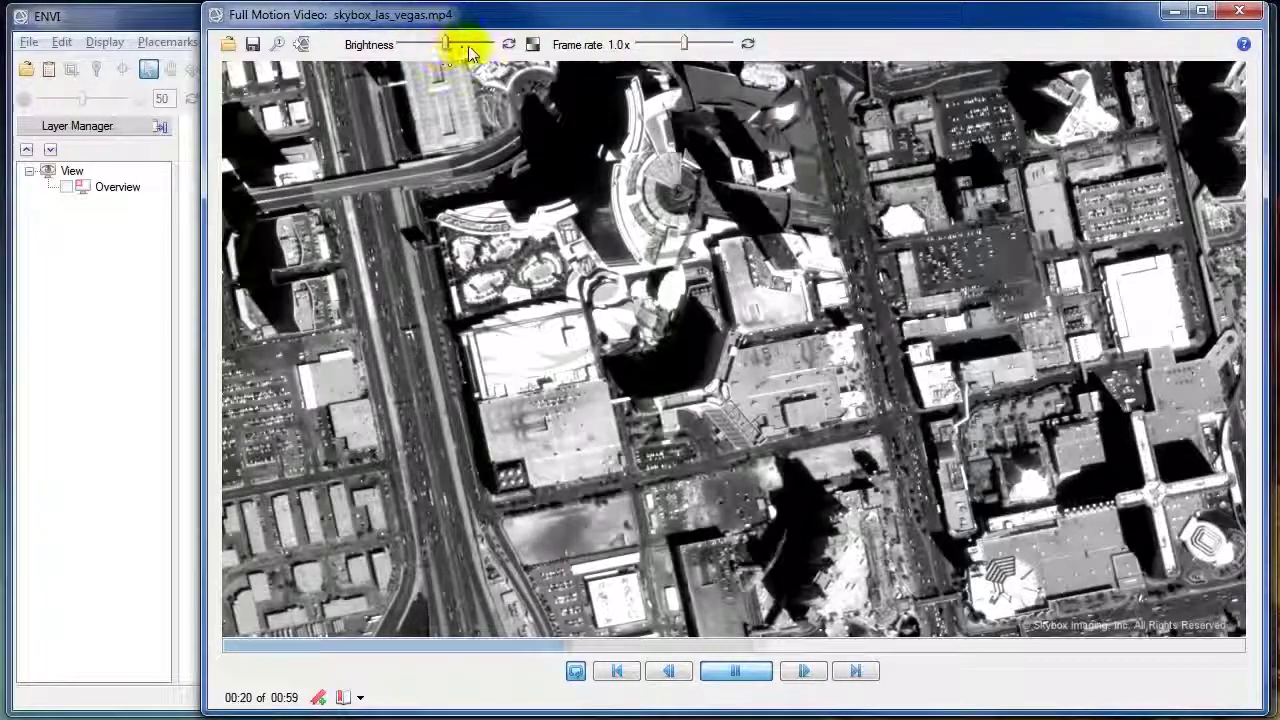
click(512, 48)
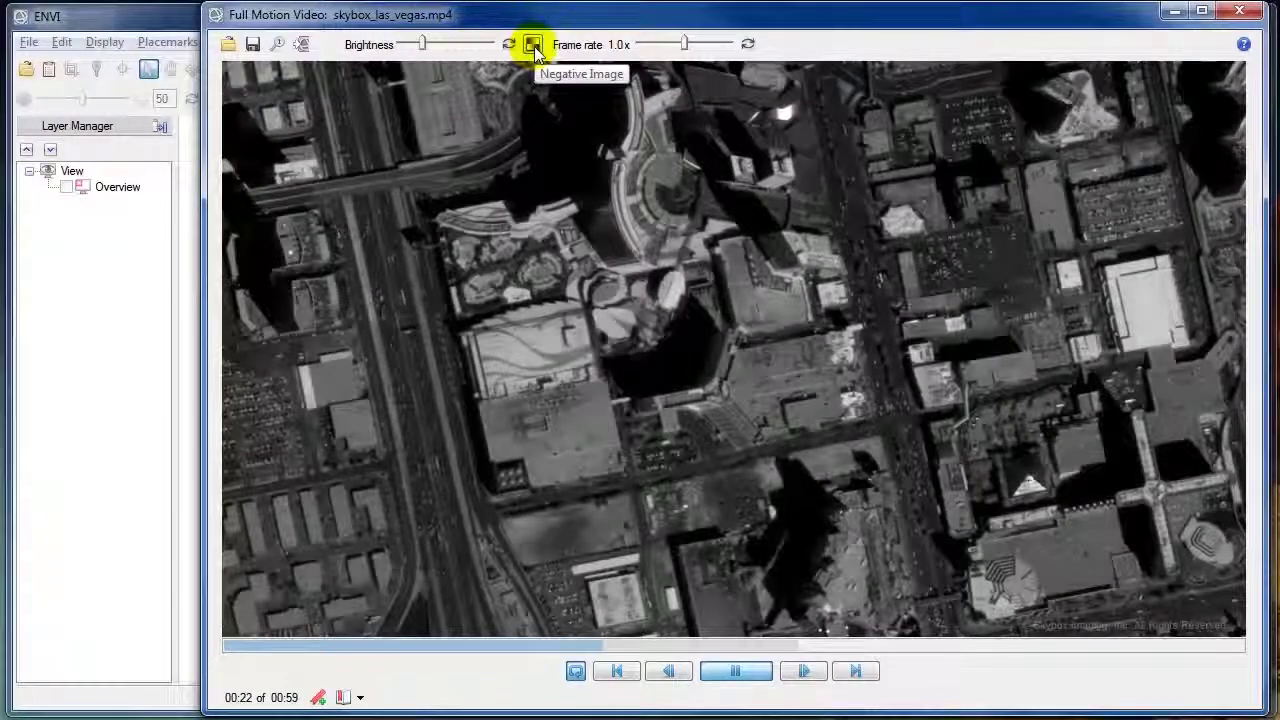
click(534, 48)
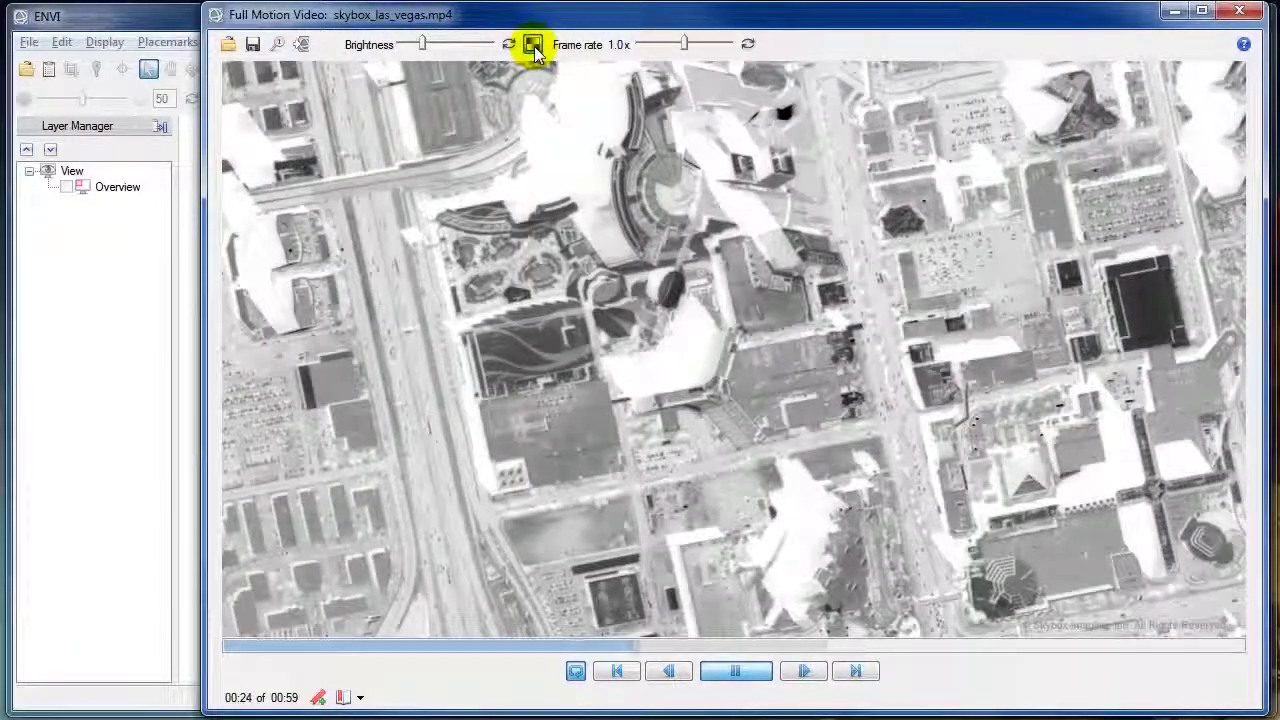
click(534, 48)
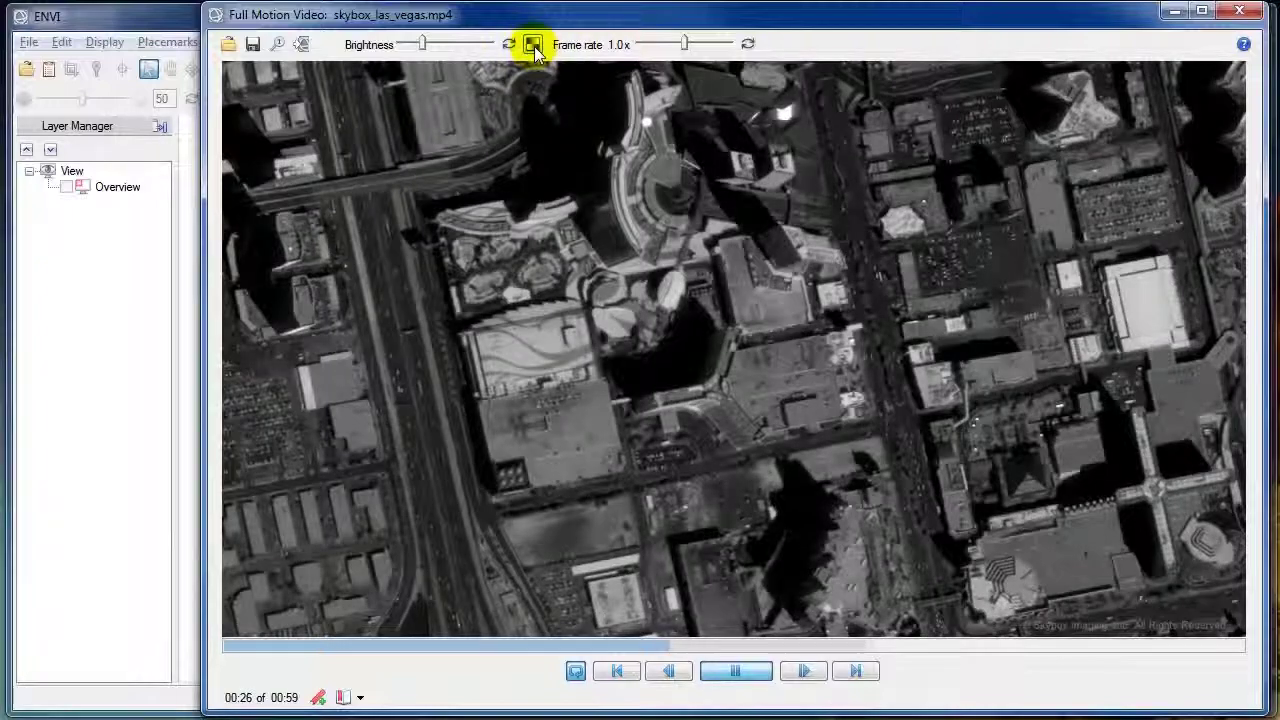
click(534, 48)
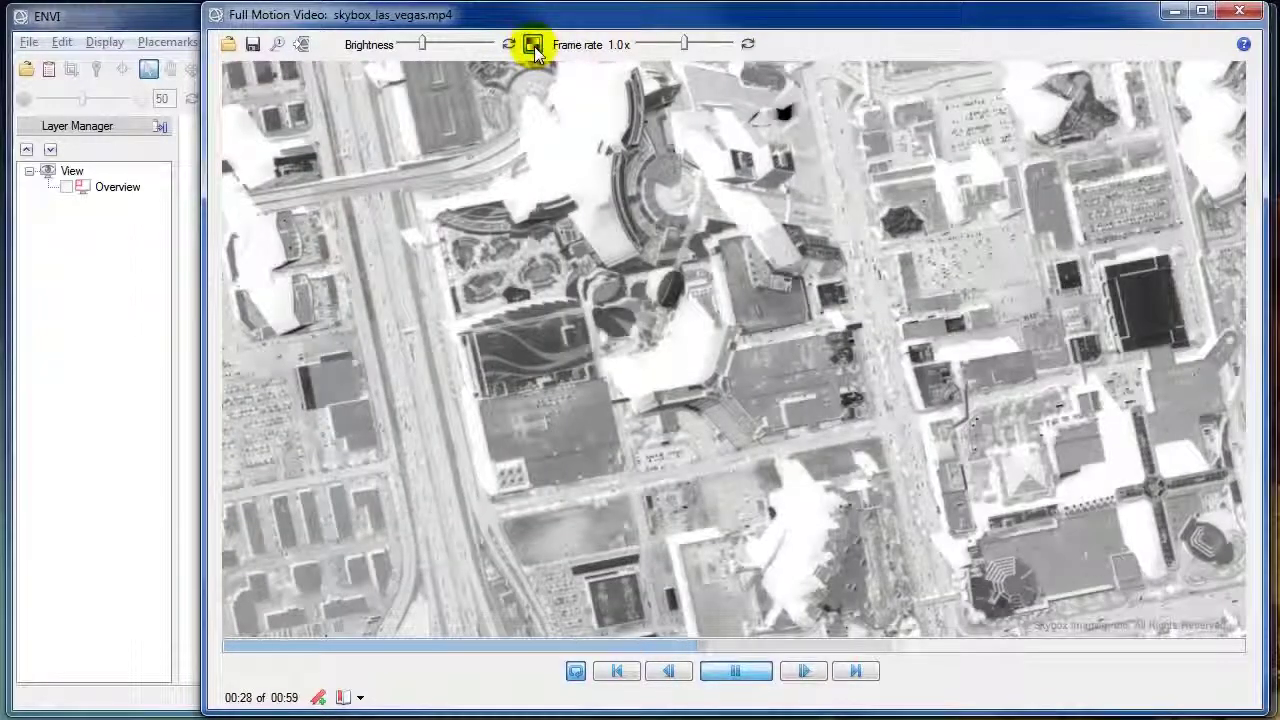
click(534, 48)
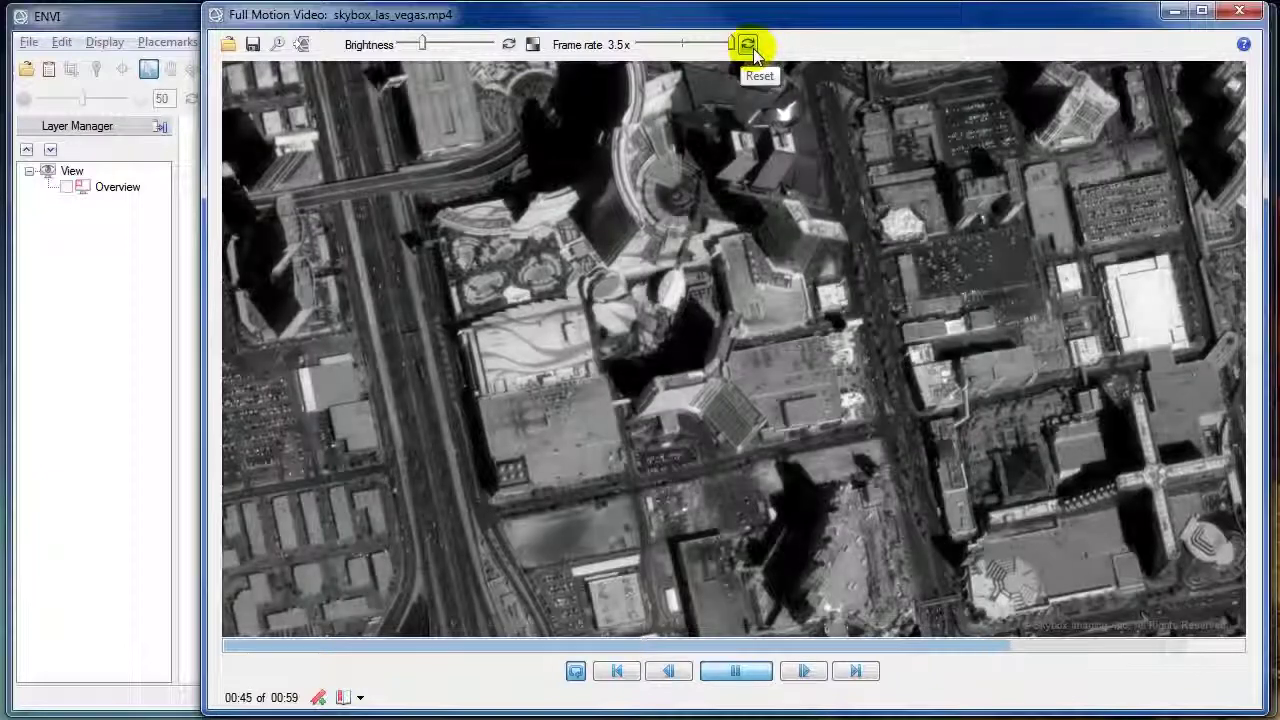
click(748, 44)
drag(679, 44, 665, 46)
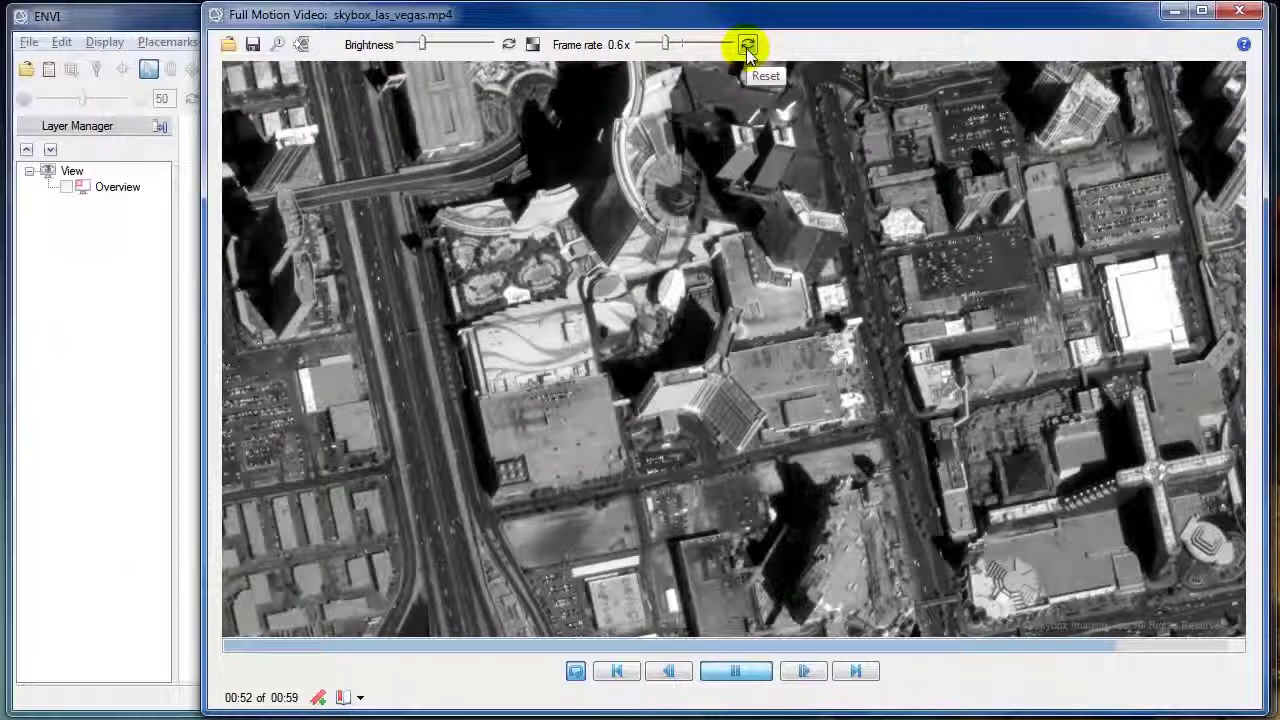
click(746, 46)
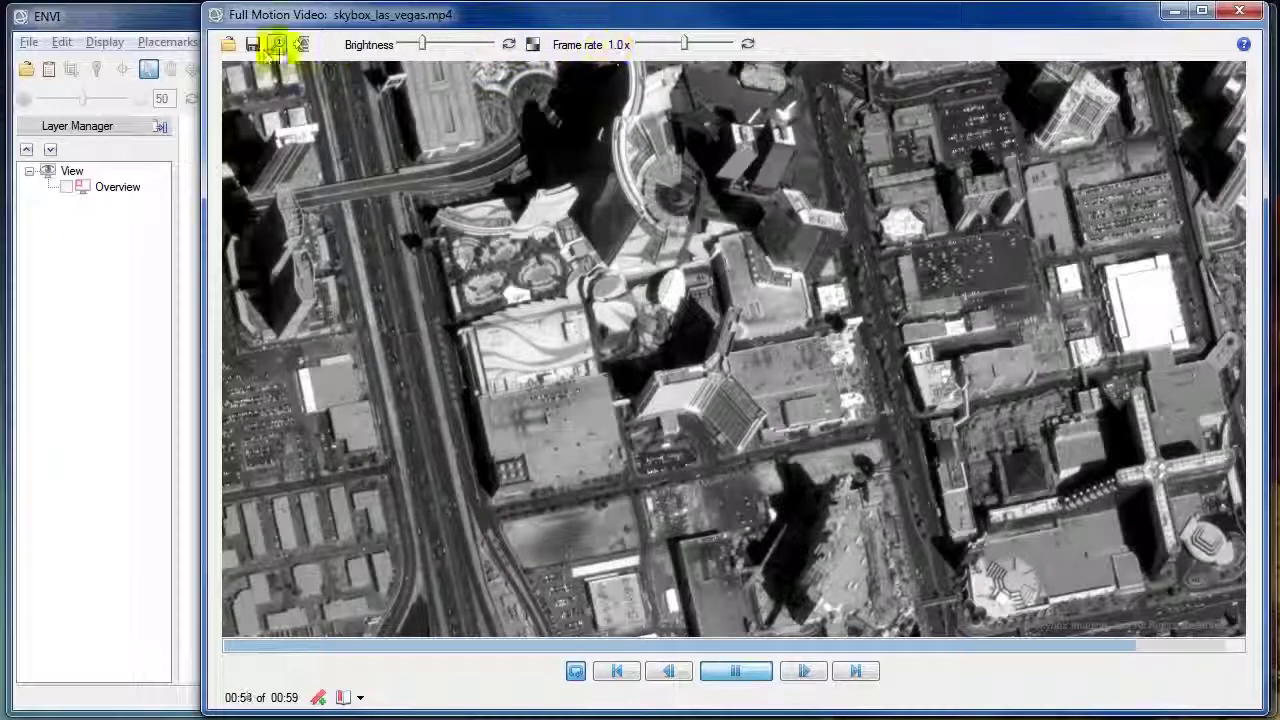
Step: Load Video_Clip_1.mpg and pause it at 00:04 so its MISB metadata table fills in
click(229, 46)
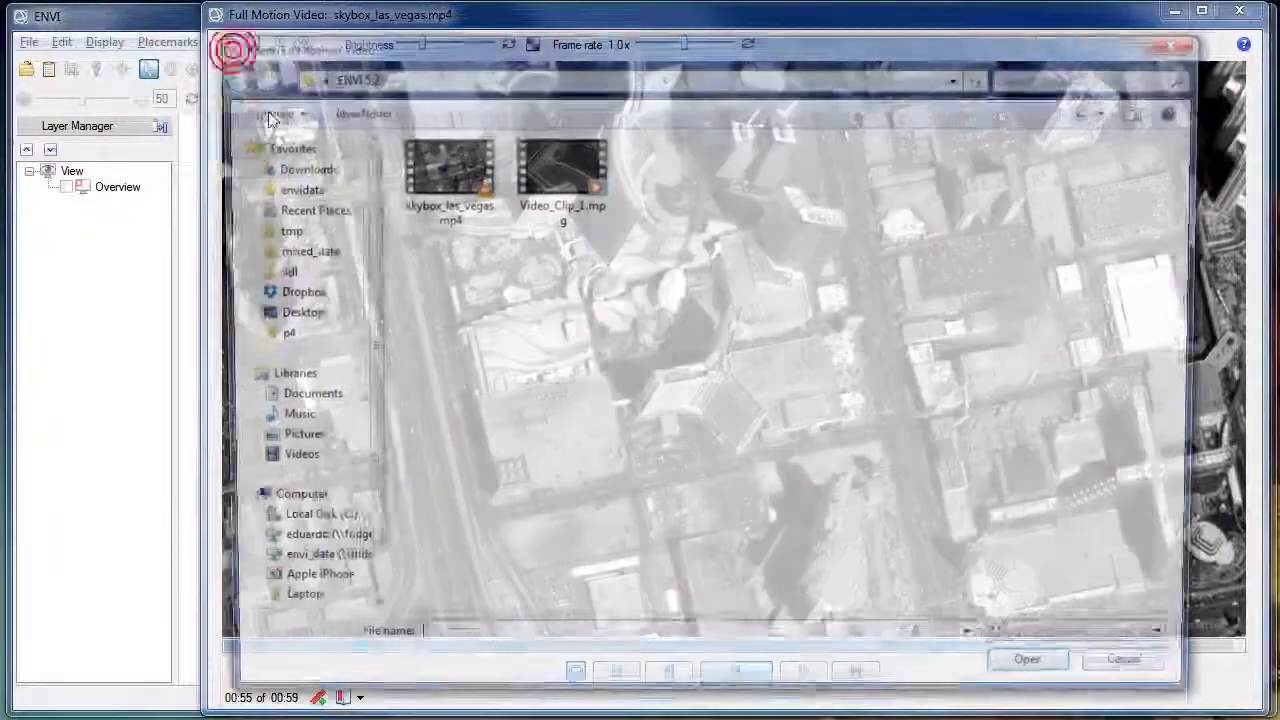
double_click(598, 178)
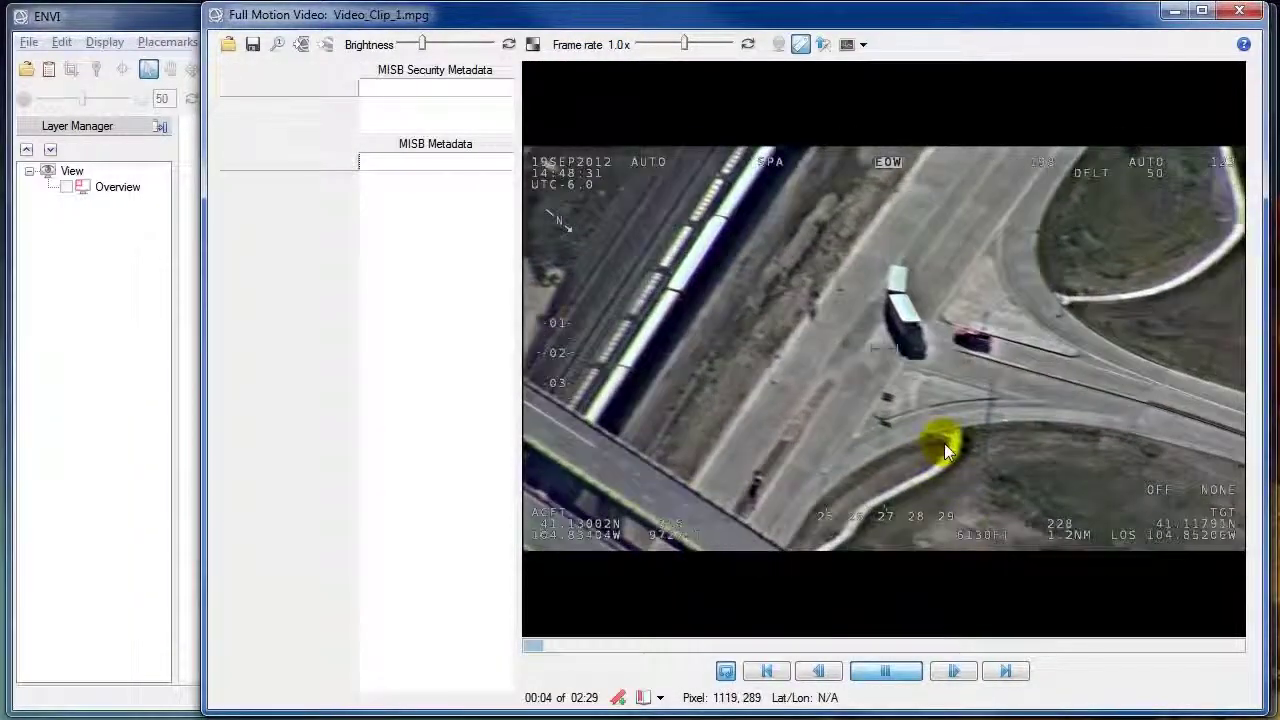
key(space)
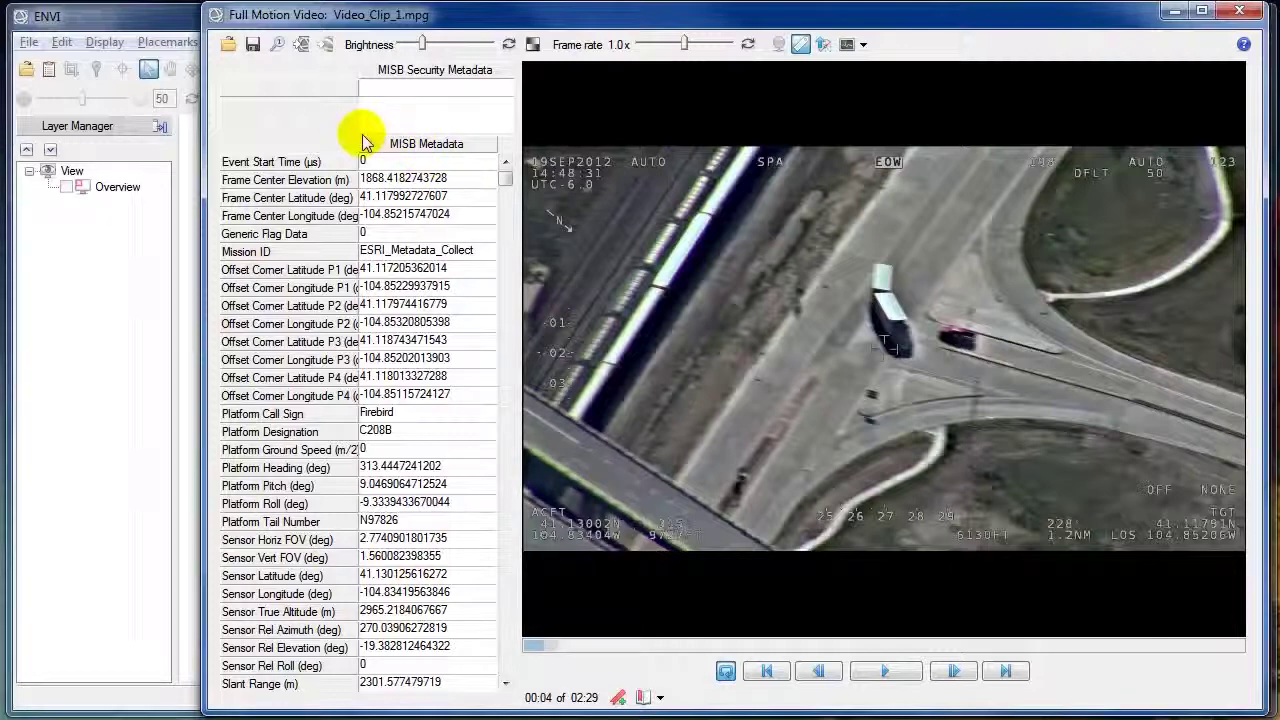
Step: Resume playback of Video_Clip_1.mpg so the security and MISB metadata update
key(space)
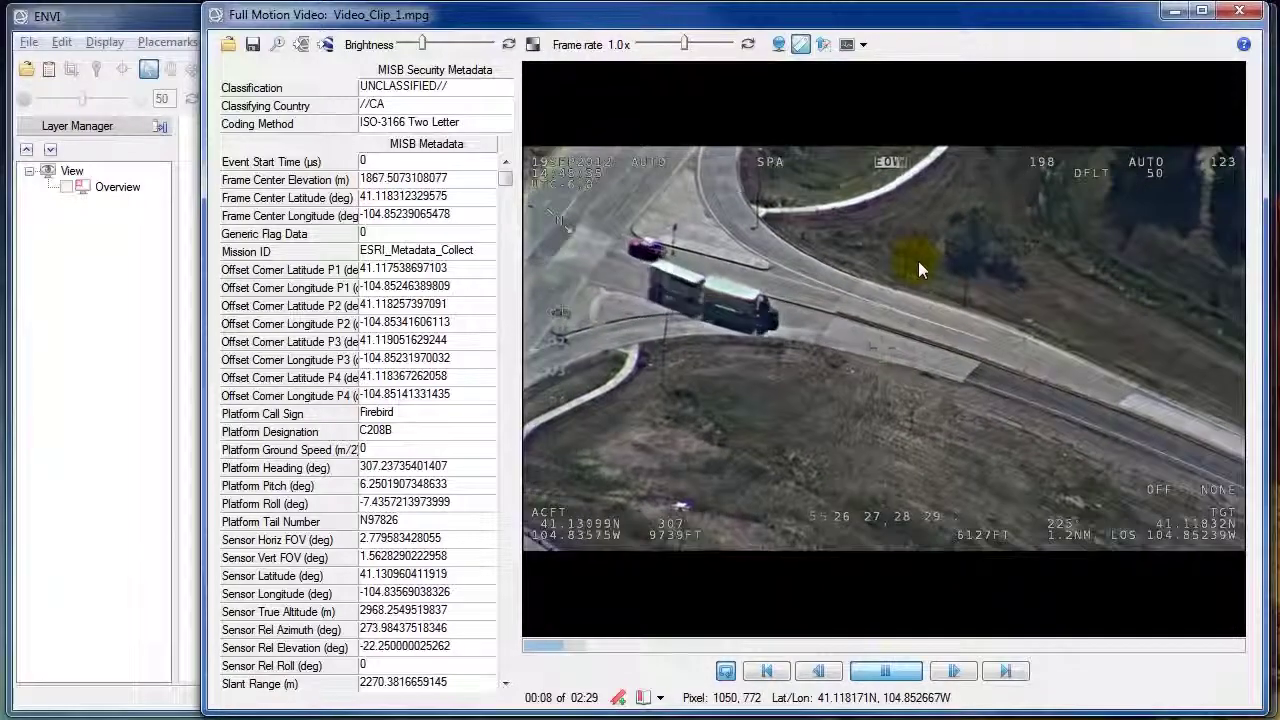
Step: Show the frame footprint in a Reference Map Link window, pause at 00:20, and zoom out to Cheyenne
click(776, 47)
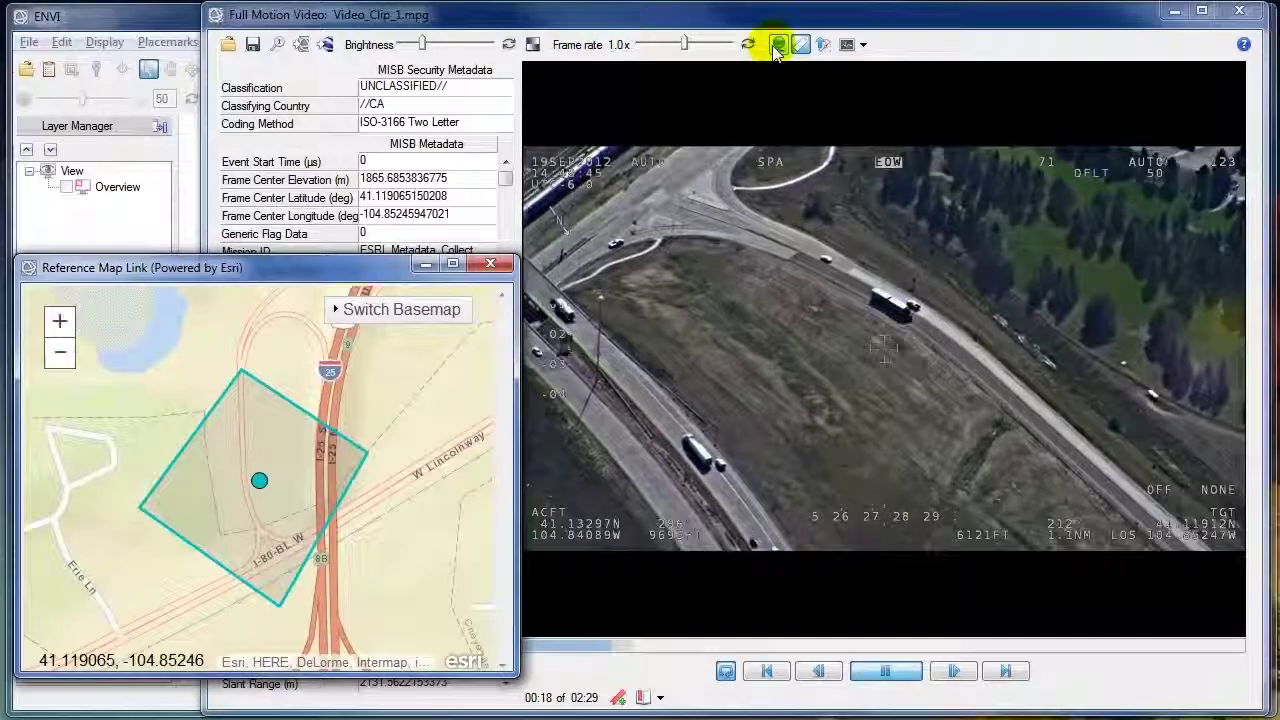
click(737, 362)
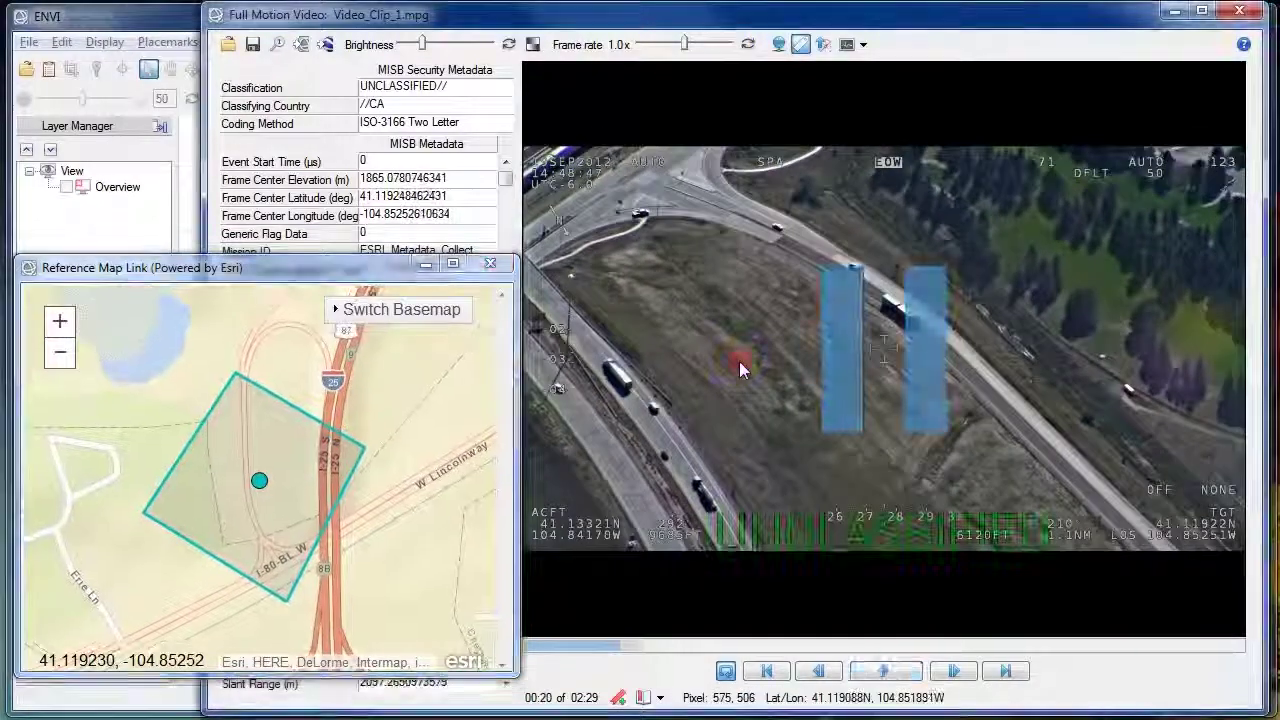
click(58, 368)
click(59, 366)
click(58, 362)
click(58, 362)
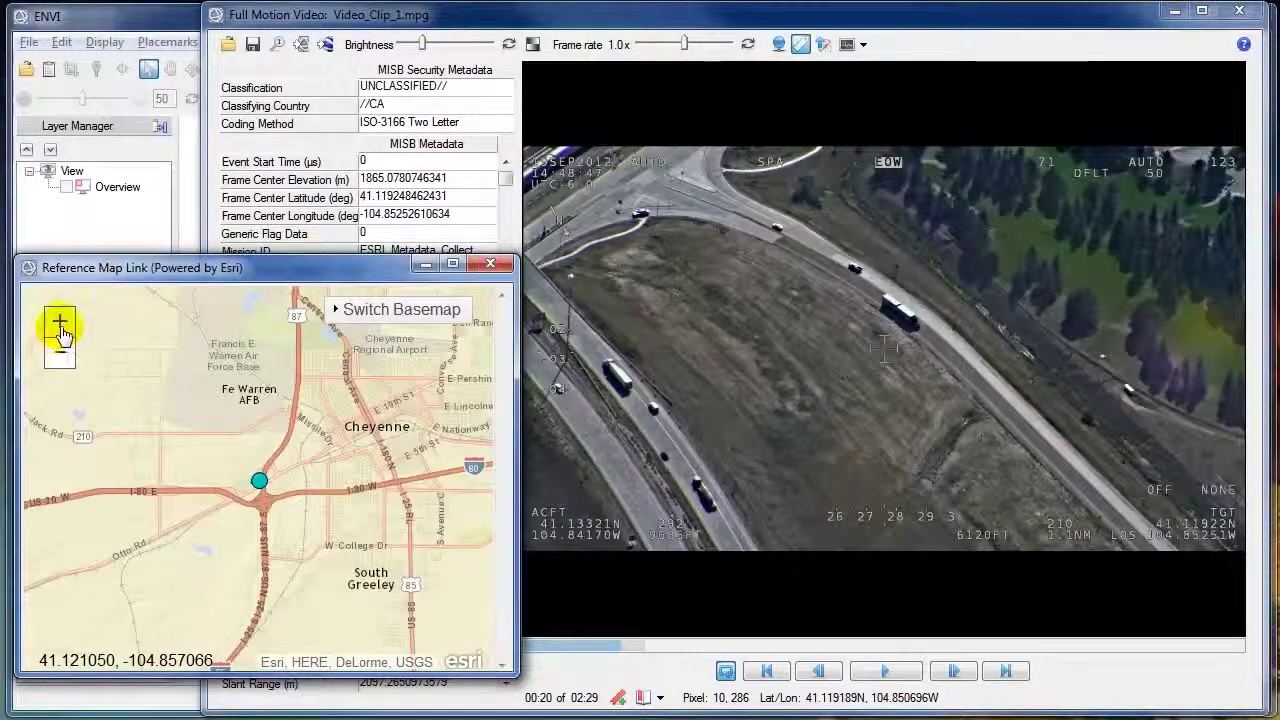
Step: Zoom the reference map in on the footprint at the I-25 interchange and resume playback
click(60, 330)
click(60, 330)
click(60, 330)
click(60, 322)
click(60, 322)
click(60, 322)
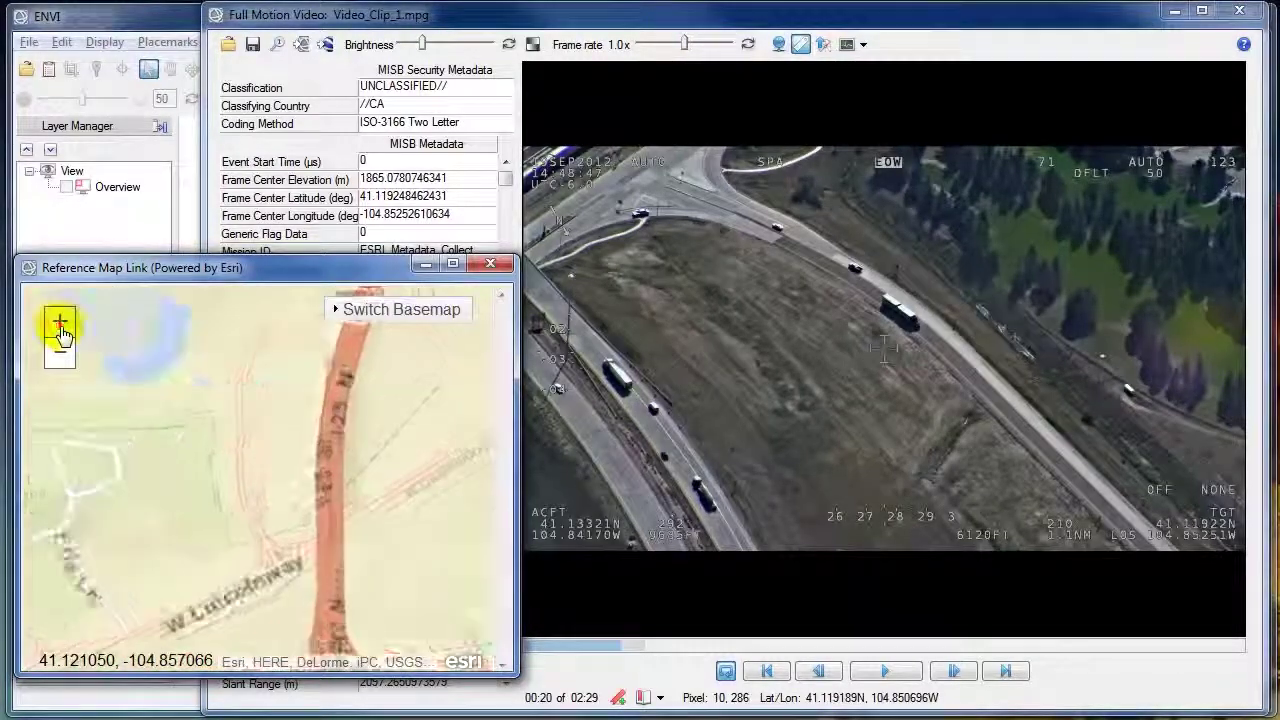
click(961, 444)
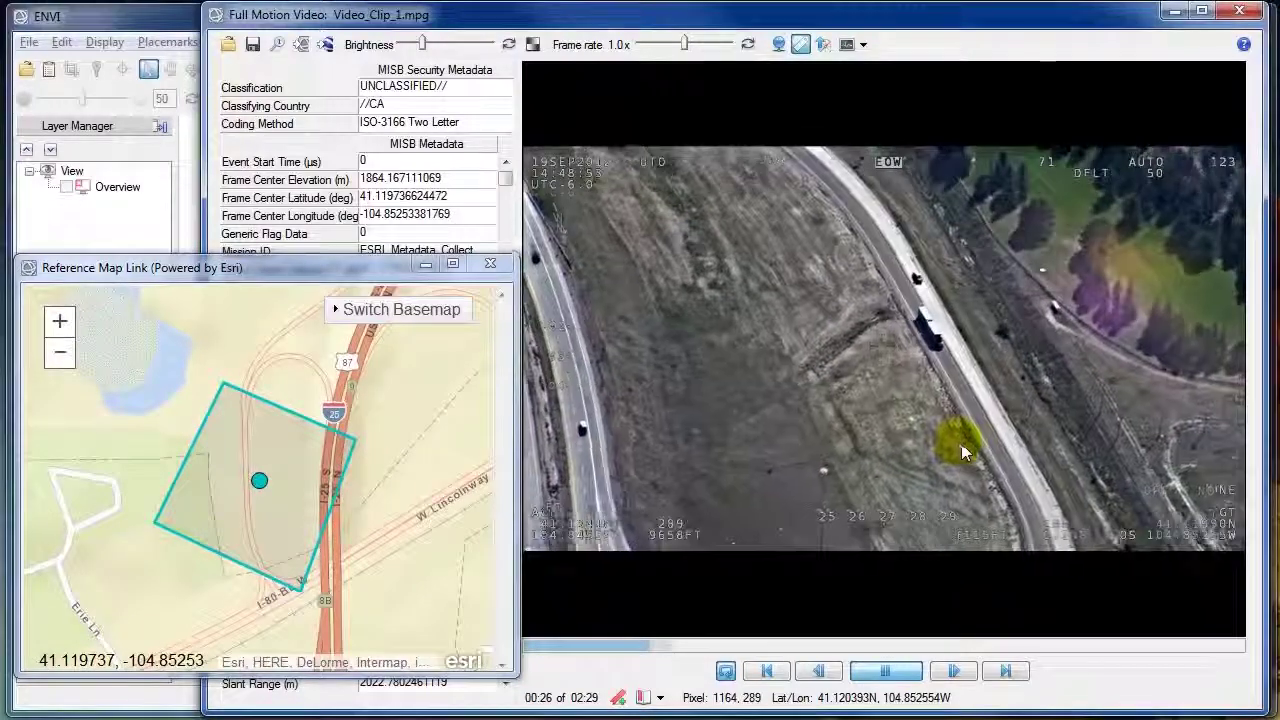
Step: Pause the clip and check map coordinates of a field spot, the left road and a truck
click(875, 465)
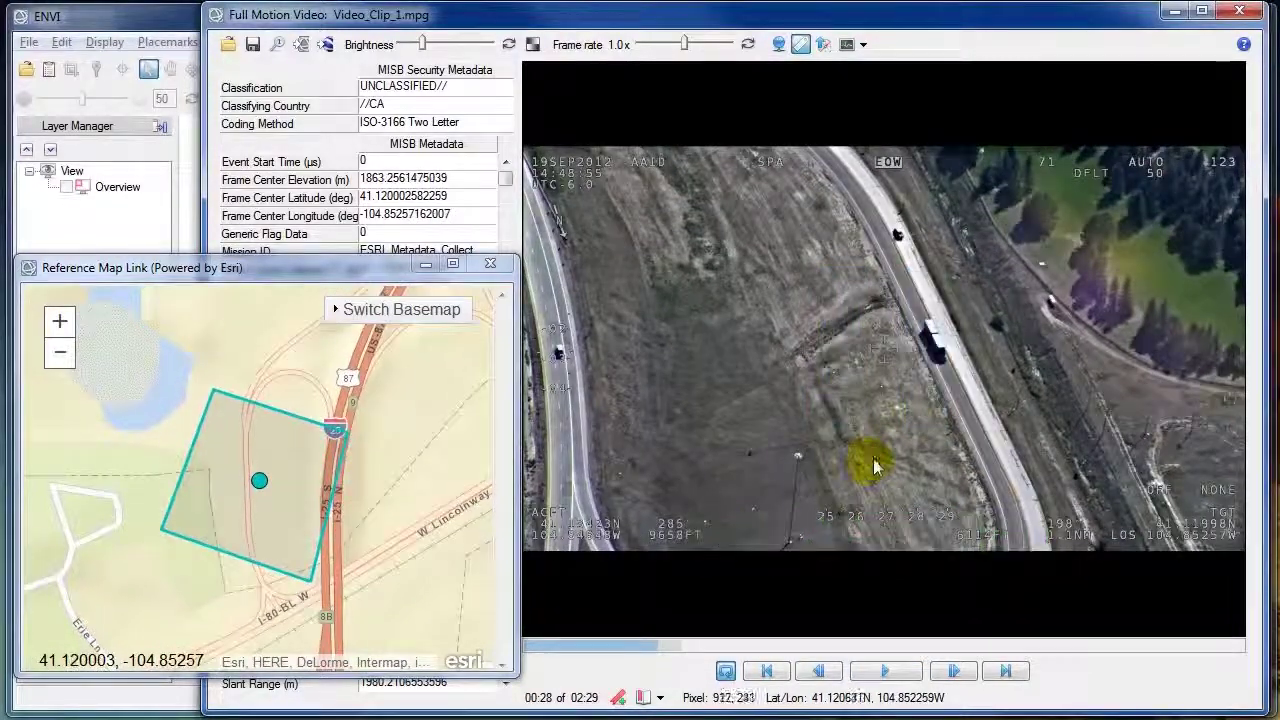
click(940, 355)
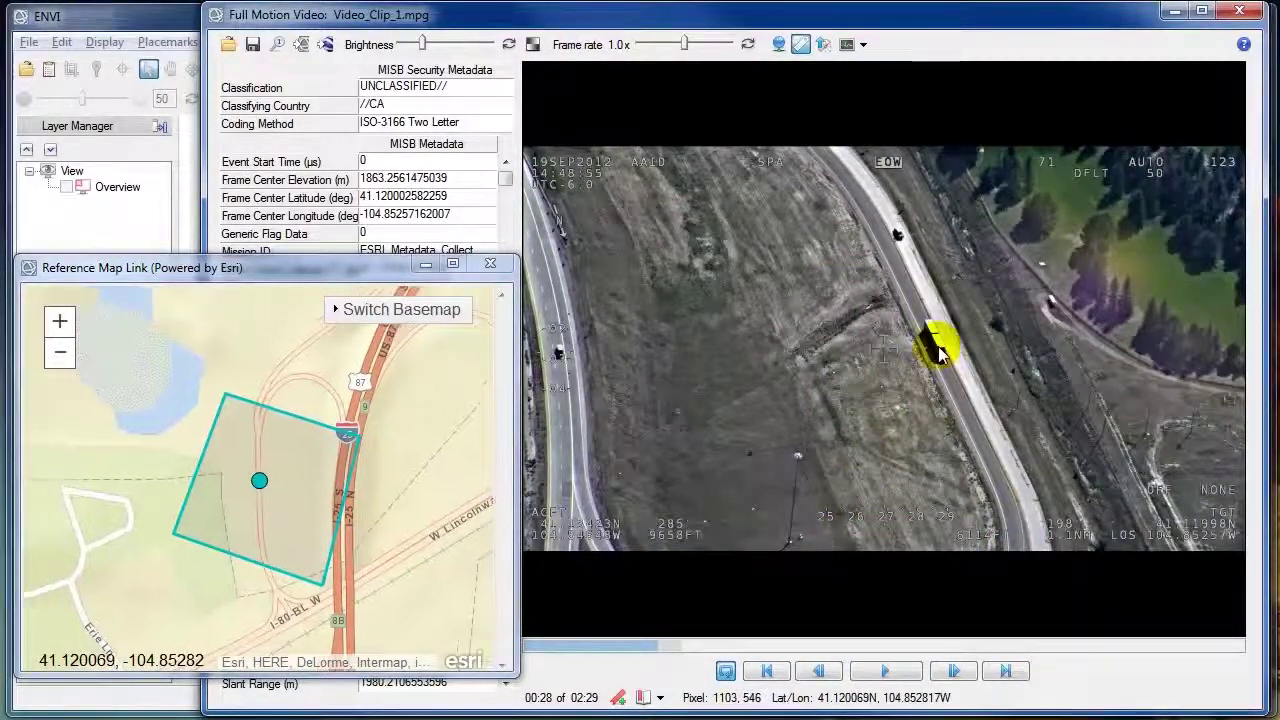
click(563, 363)
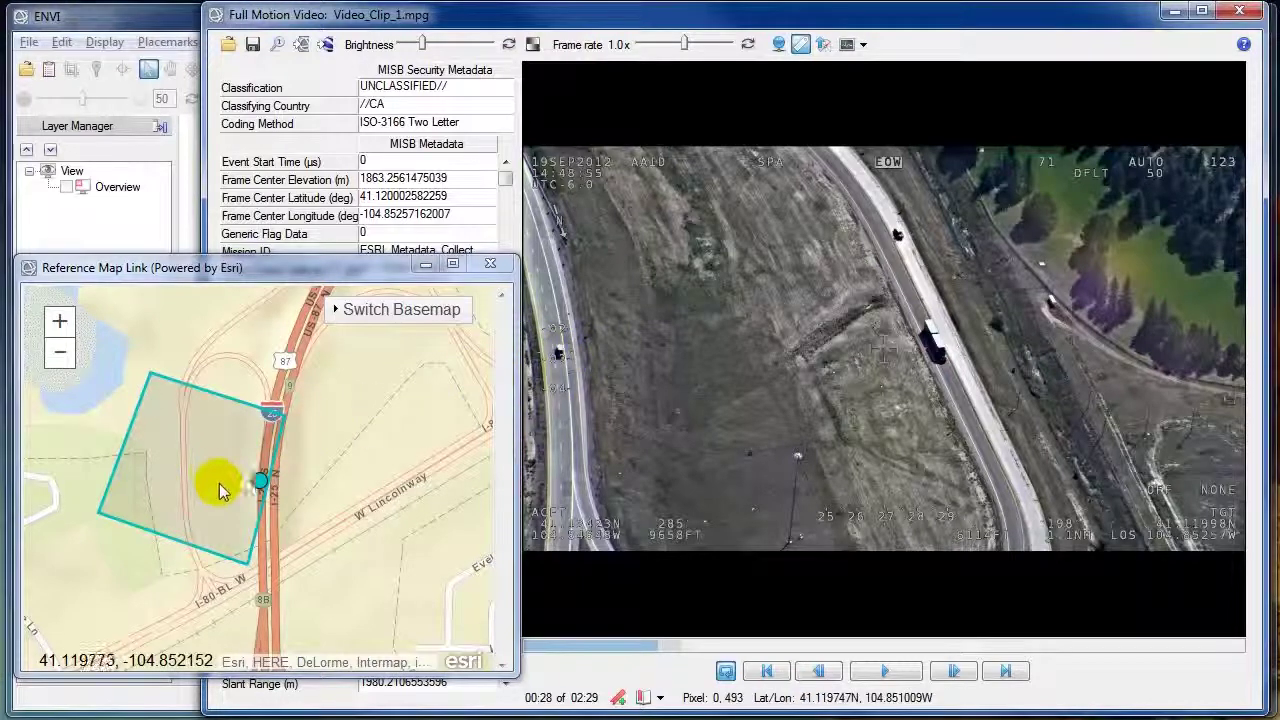
click(937, 347)
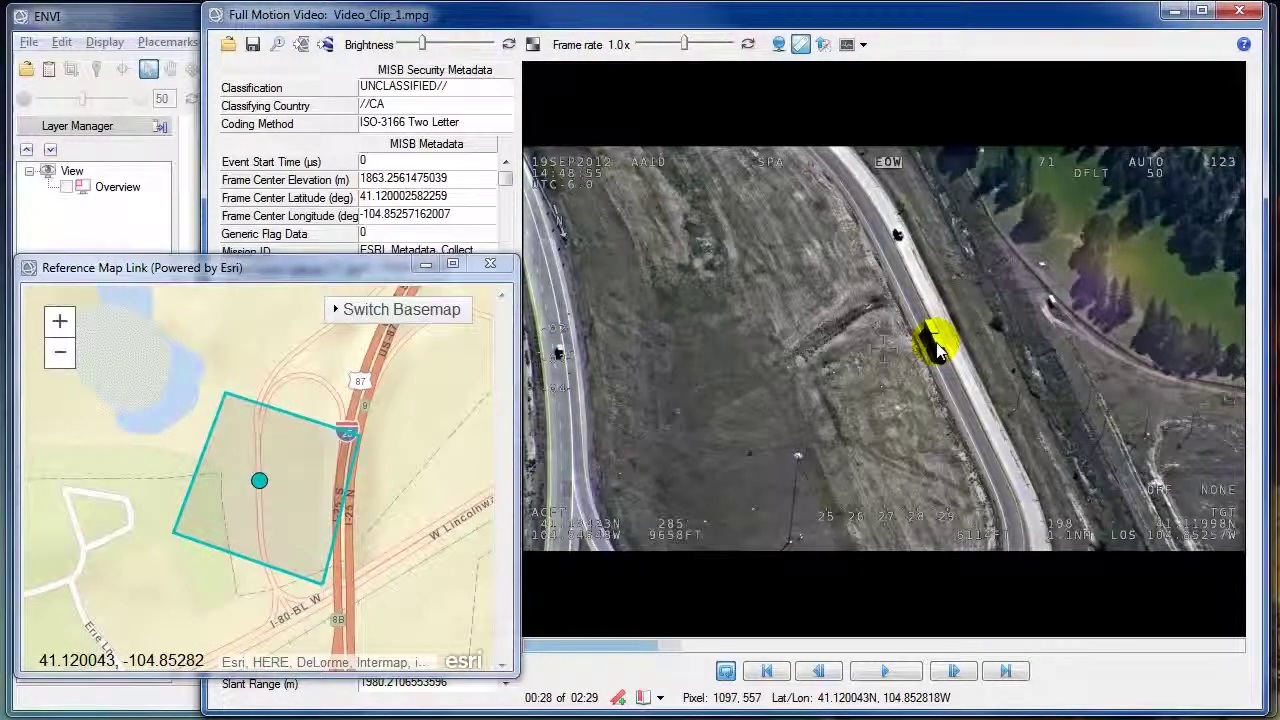
click(933, 349)
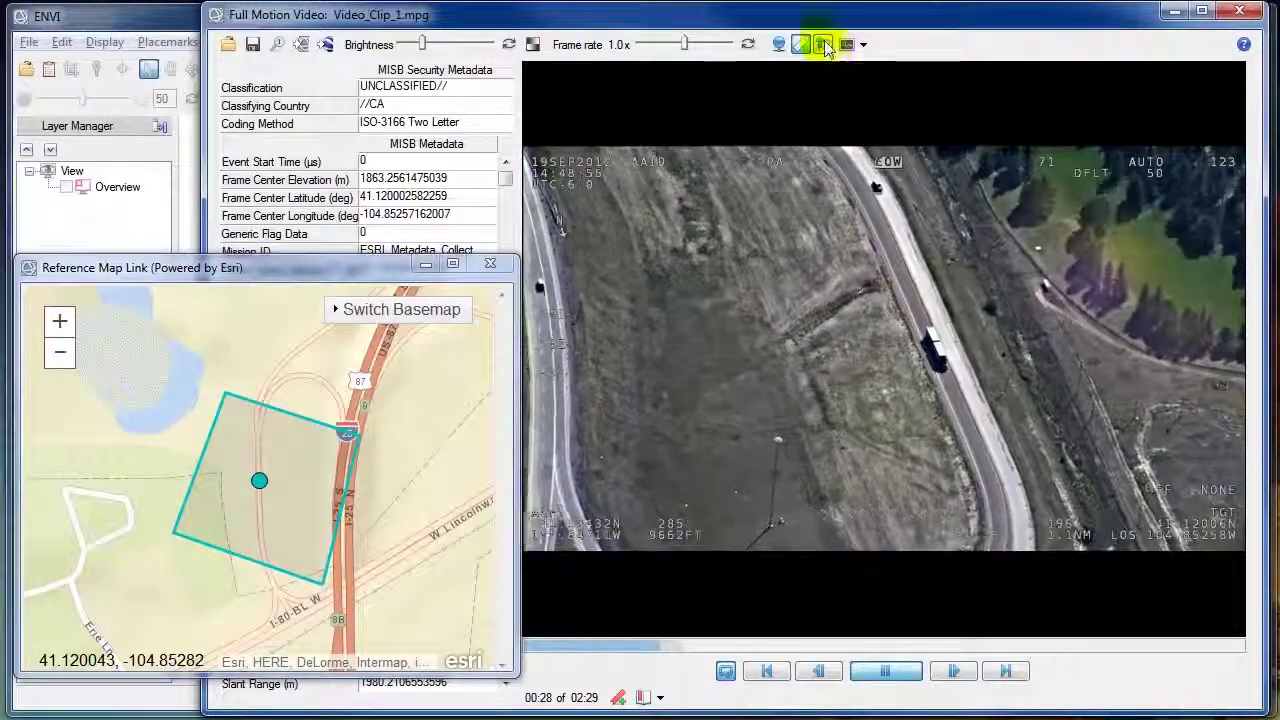
click(823, 44)
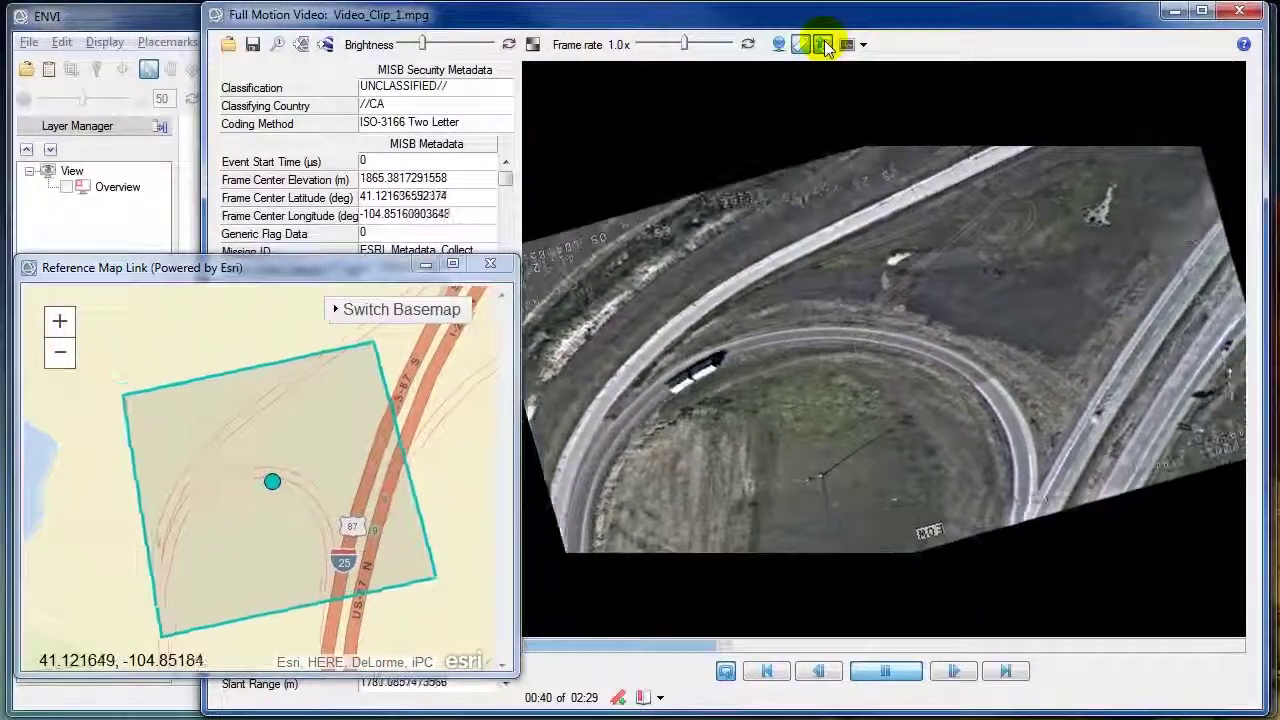
click(823, 45)
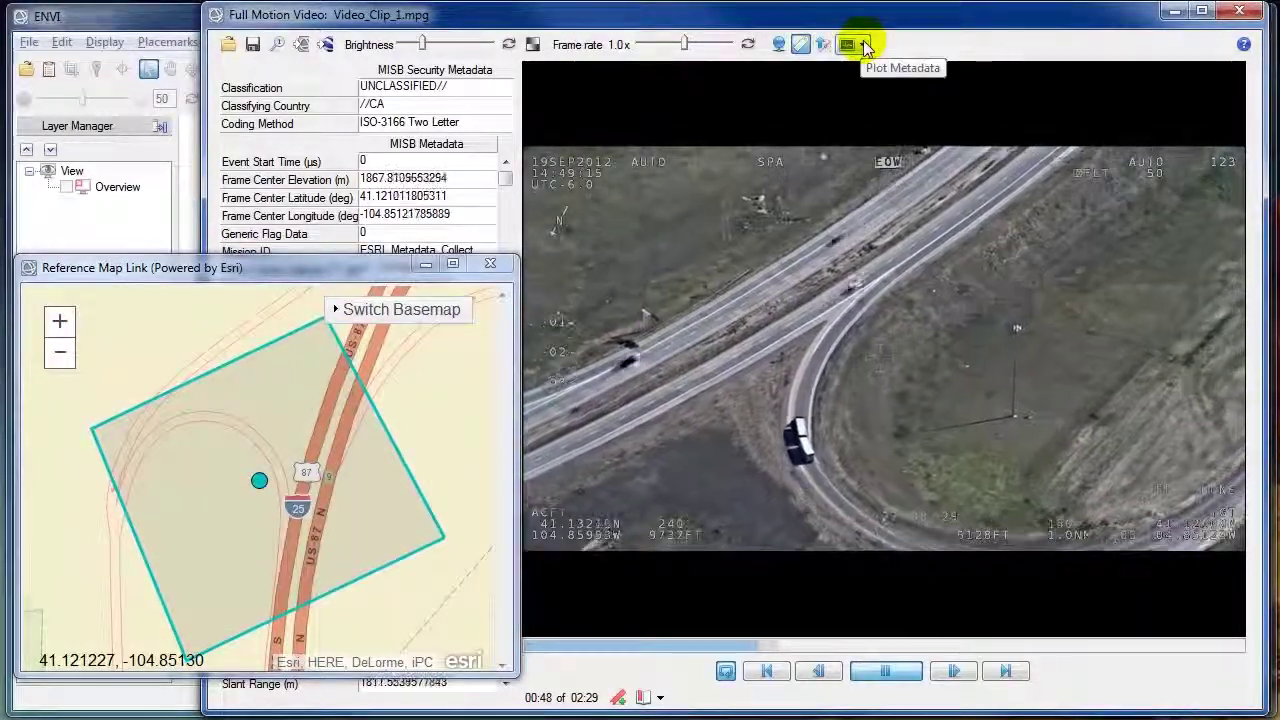
click(865, 45)
Step: Plot Sensor Horiz FOV over time using Plot Metadata > Plot Variable(s) over Time
click(929, 73)
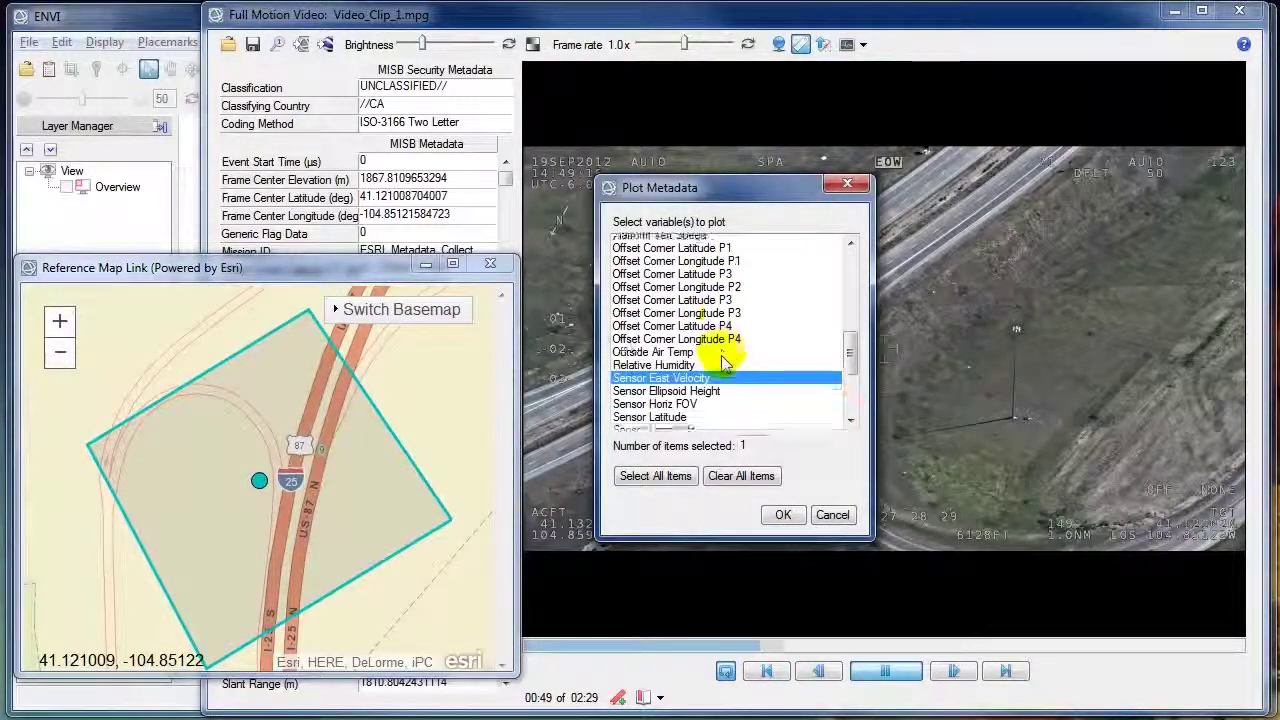
click(780, 515)
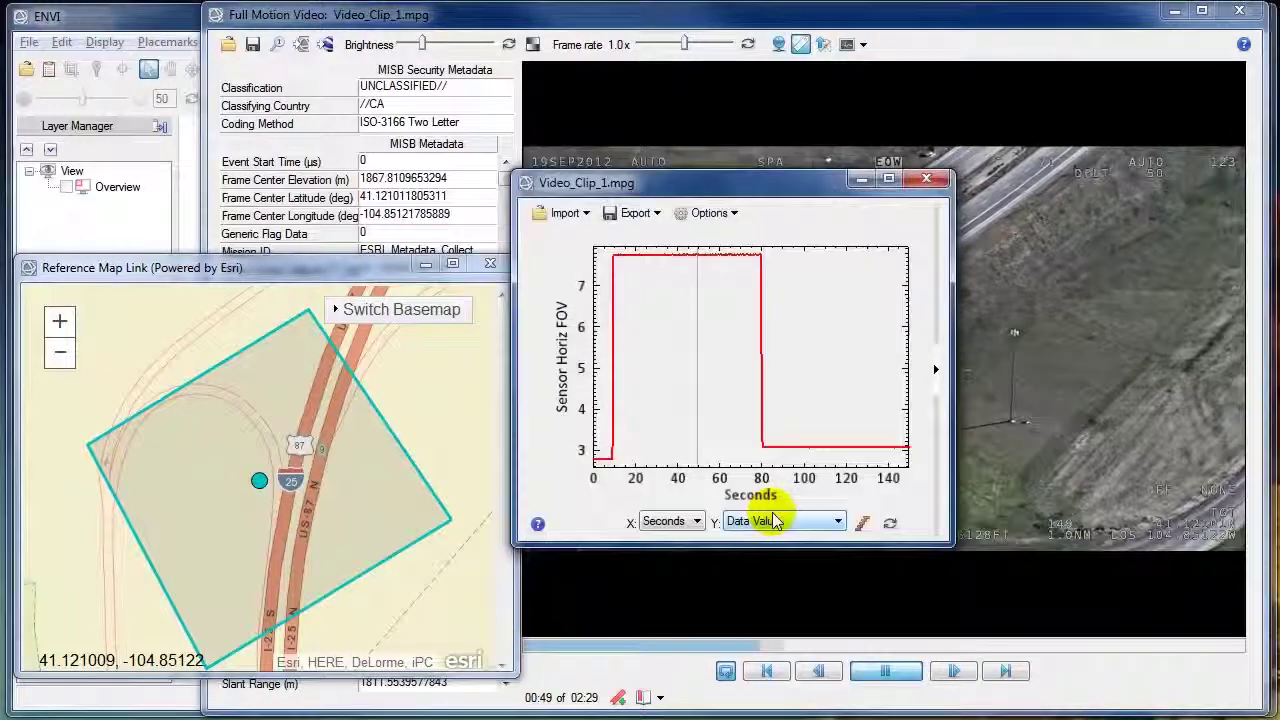
Step: Drag the FOV plot's time line to scrub the clip forward, pausing at 01:26
drag(686, 196, 207, 35)
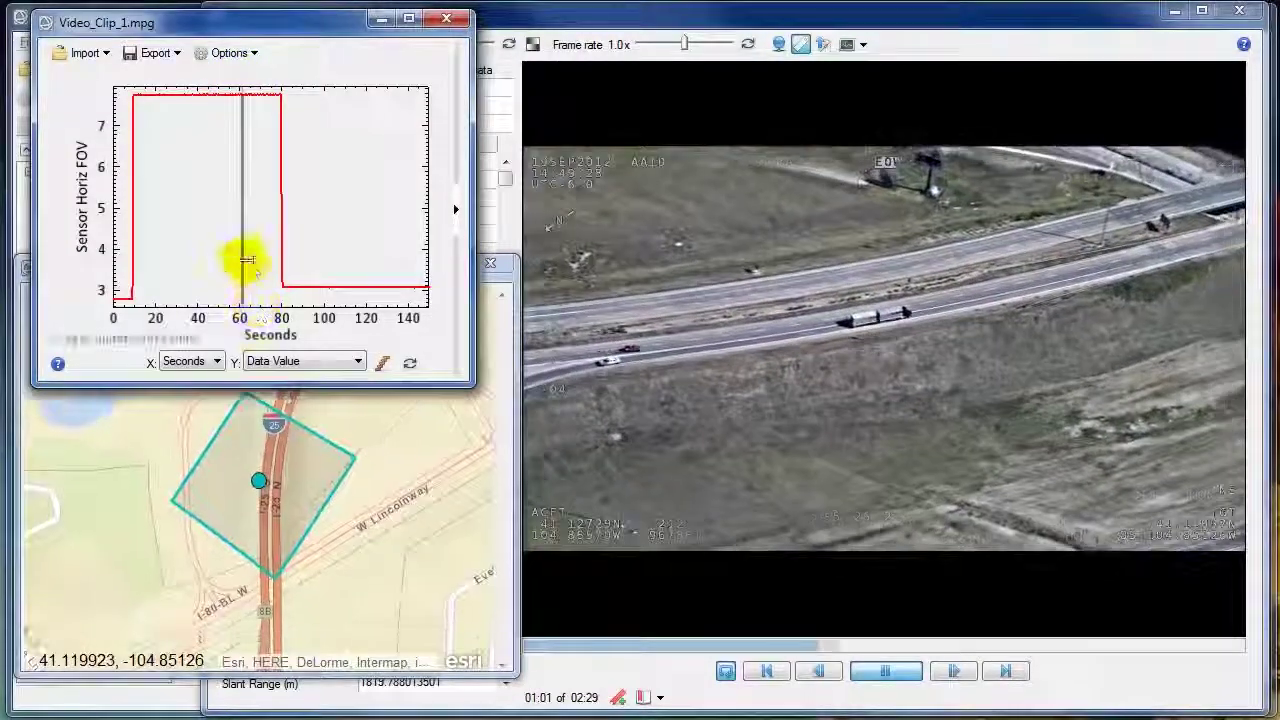
click(240, 252)
drag(240, 252, 277, 258)
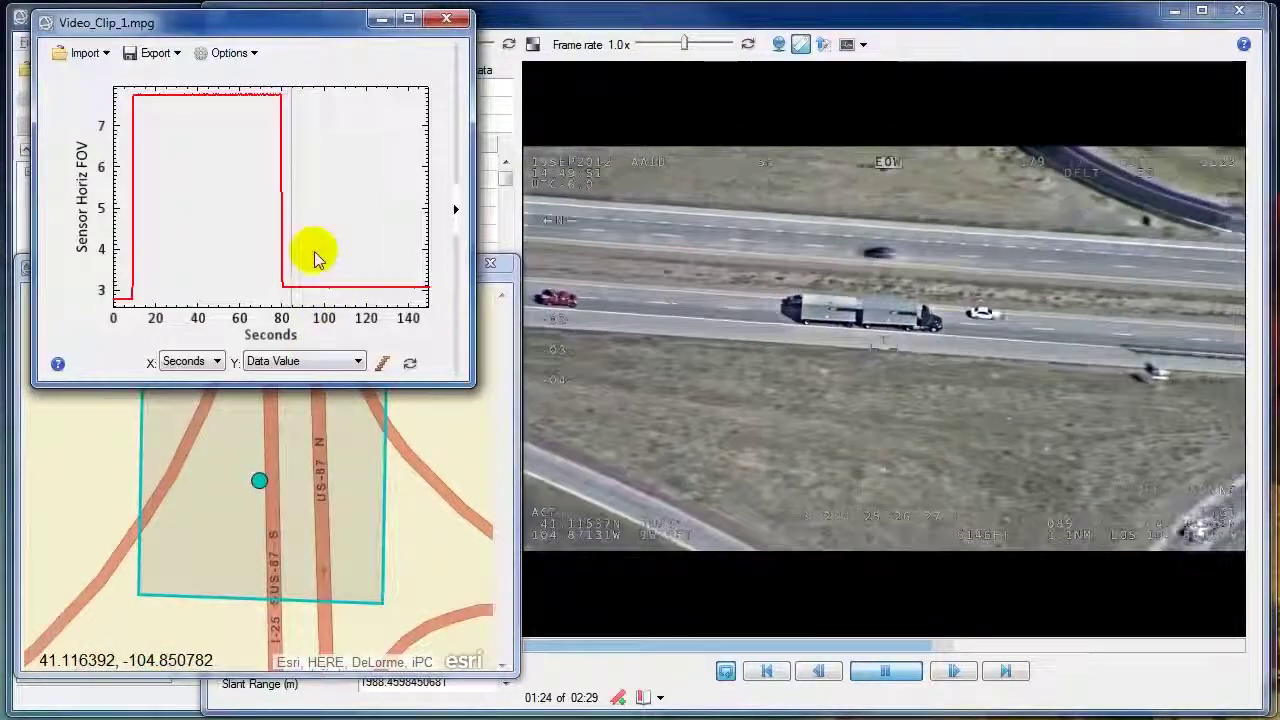
click(785, 260)
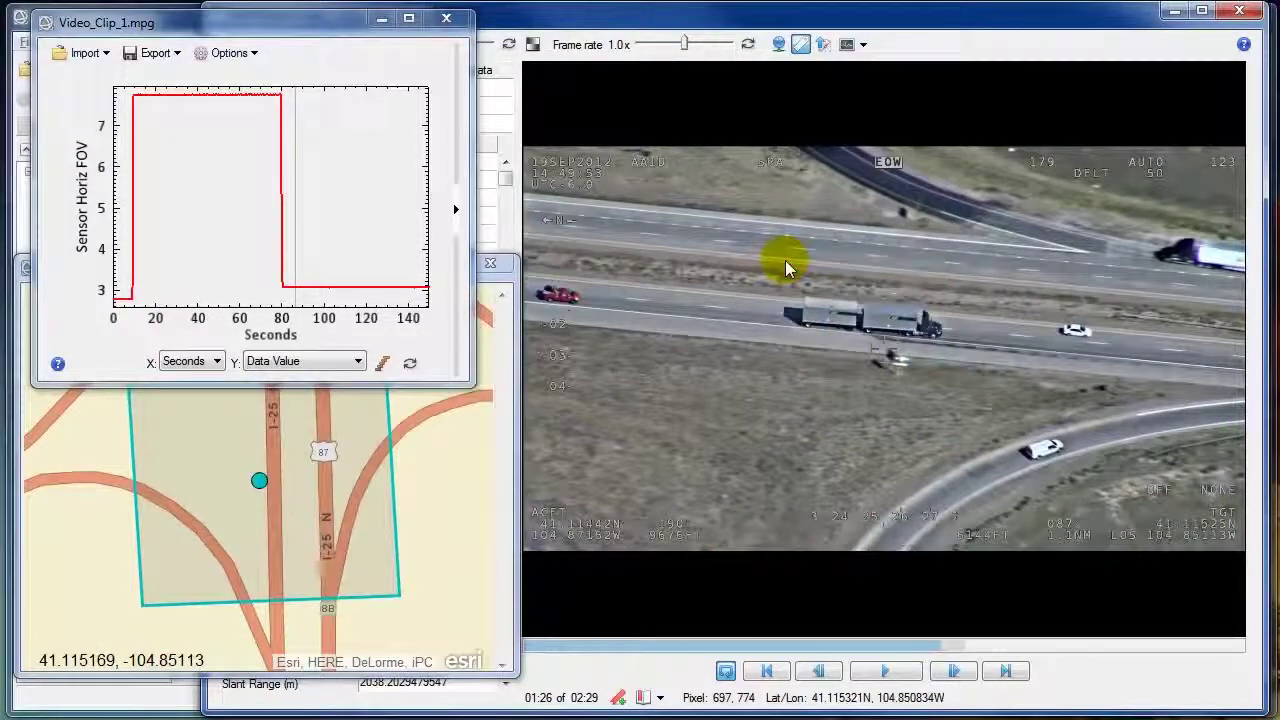
click(848, 50)
Step: Export to Google Earth, show Frame Center Line, Full Snail Trail and Sensor Flight Path, and fly there
mouse_move(912, 120)
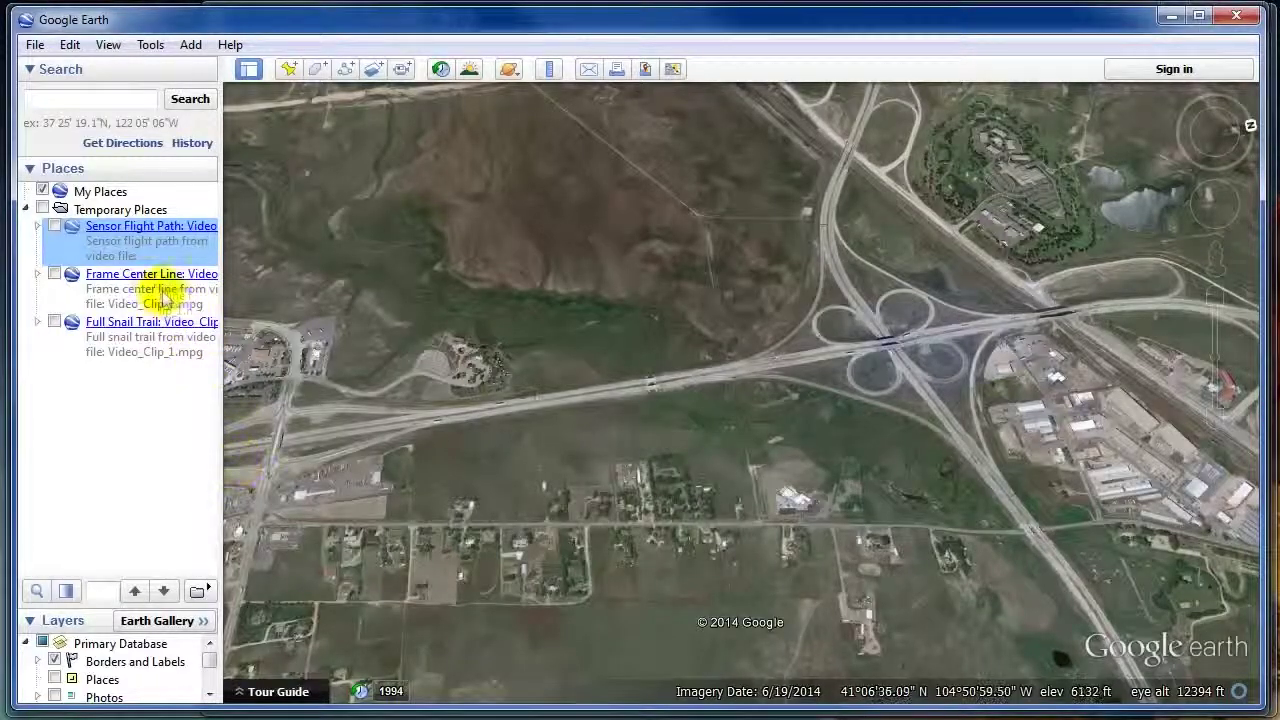
click(53, 276)
click(53, 276)
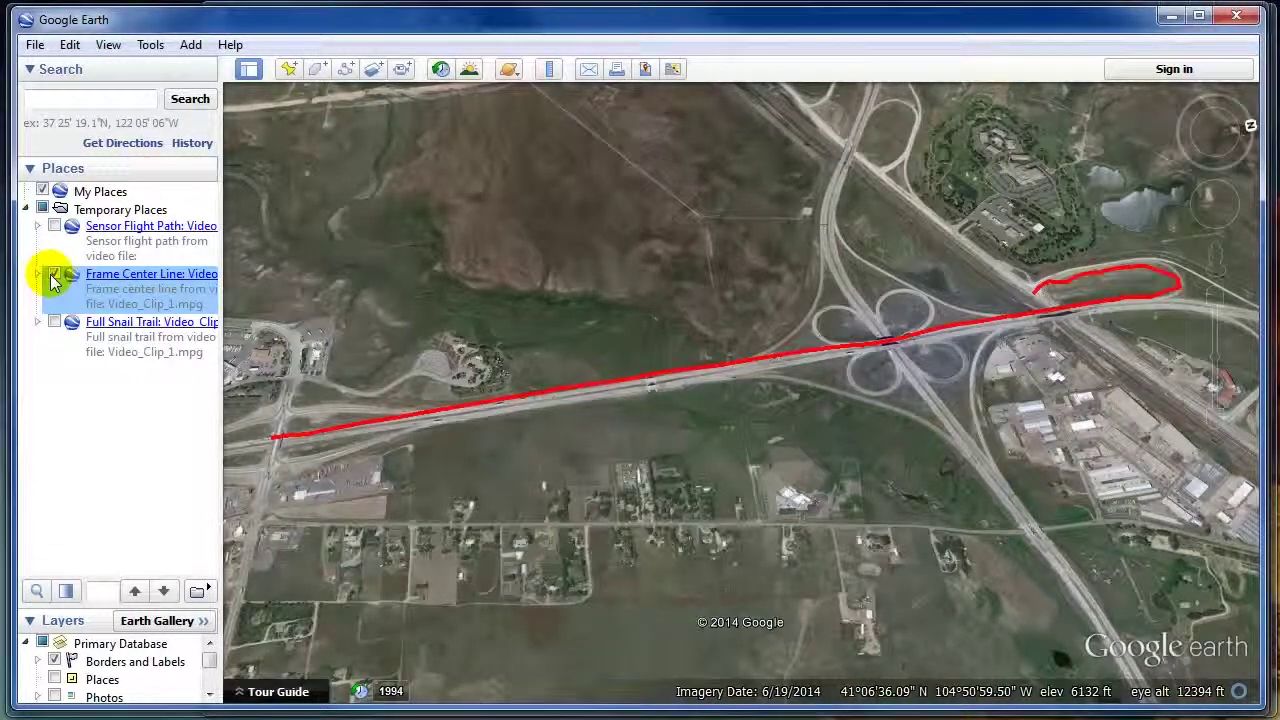
click(55, 322)
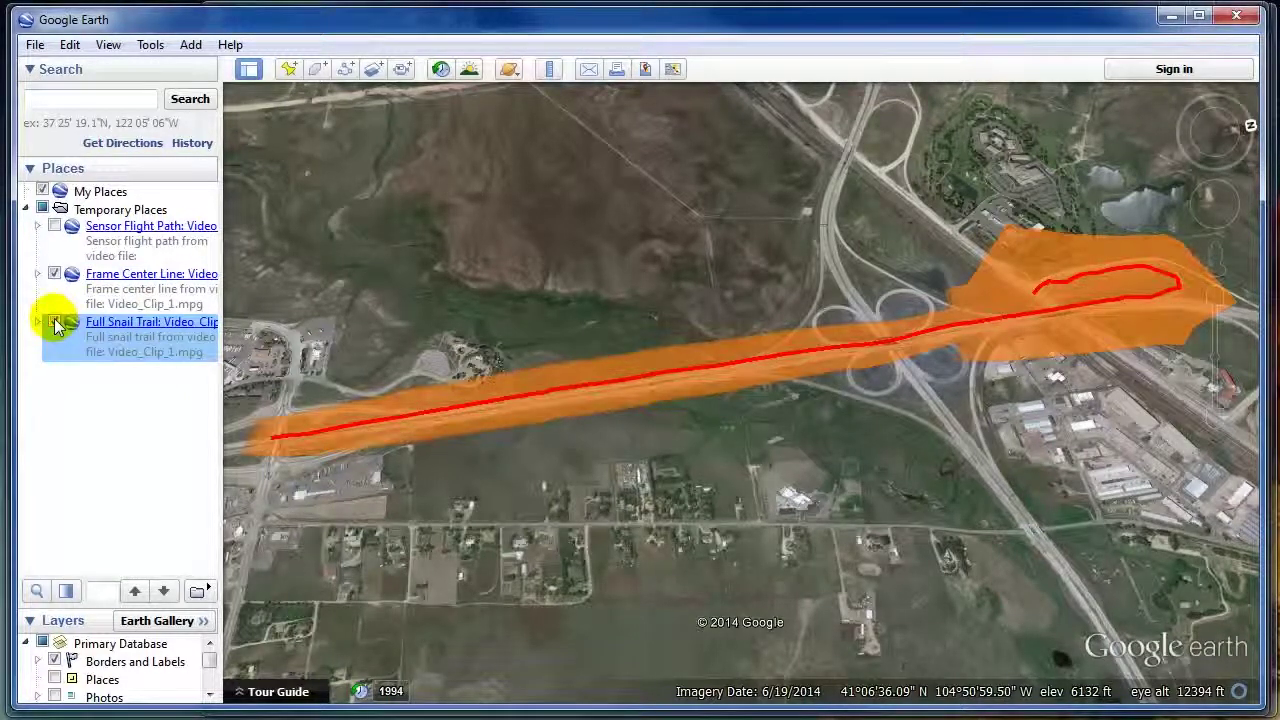
click(54, 227)
double_click(115, 252)
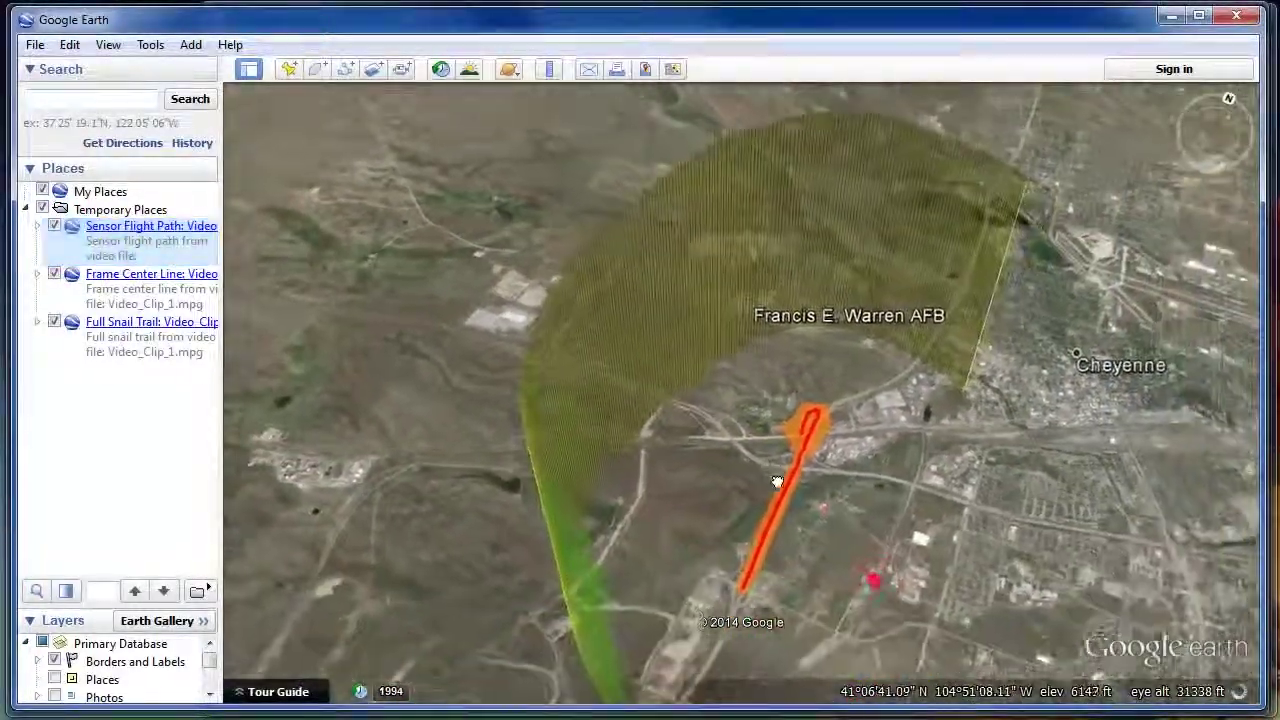
drag(815, 488, 802, 555)
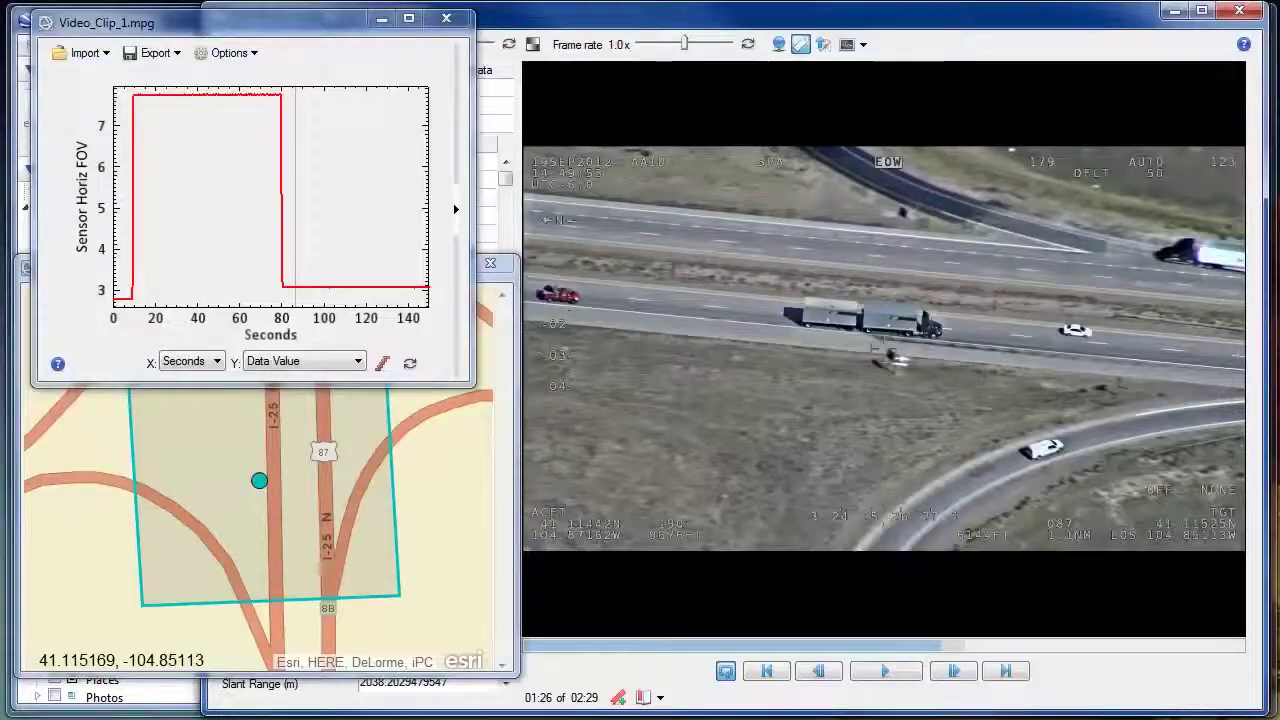
click(452, 22)
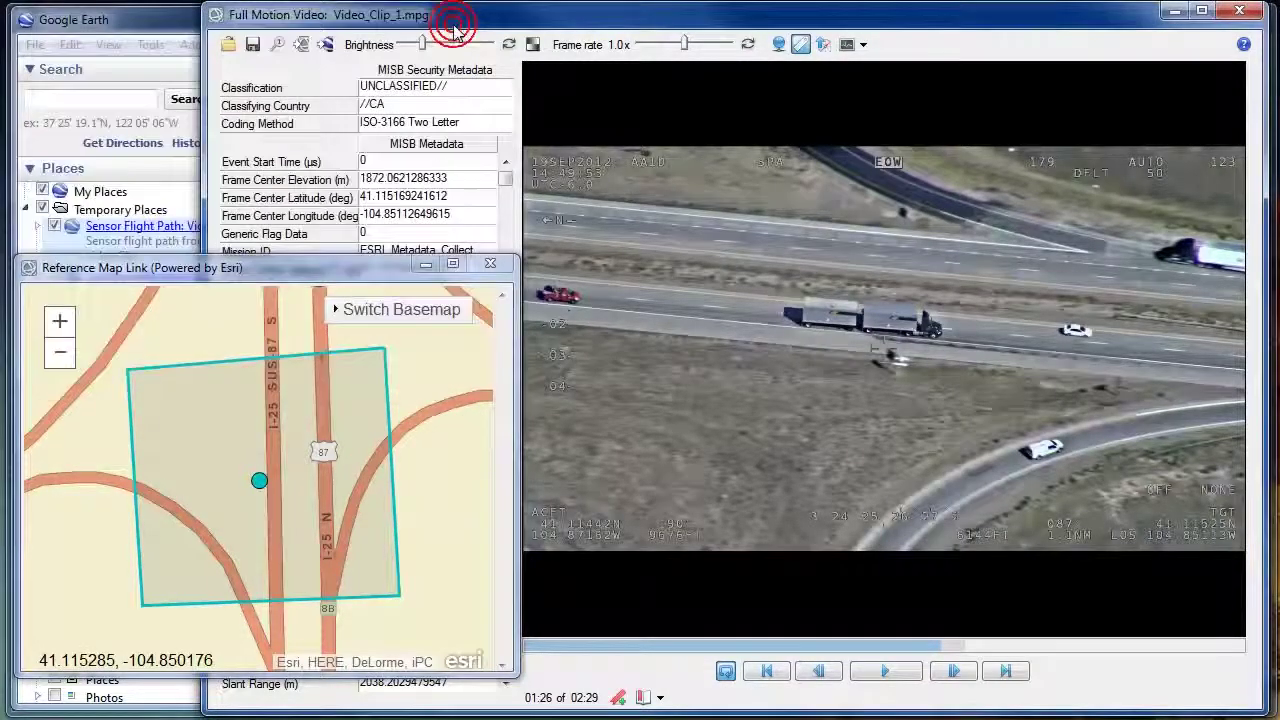
Step: Export the current 01:26.47 frame to Google Earth as an overlay with its MISB metadata
click(325, 46)
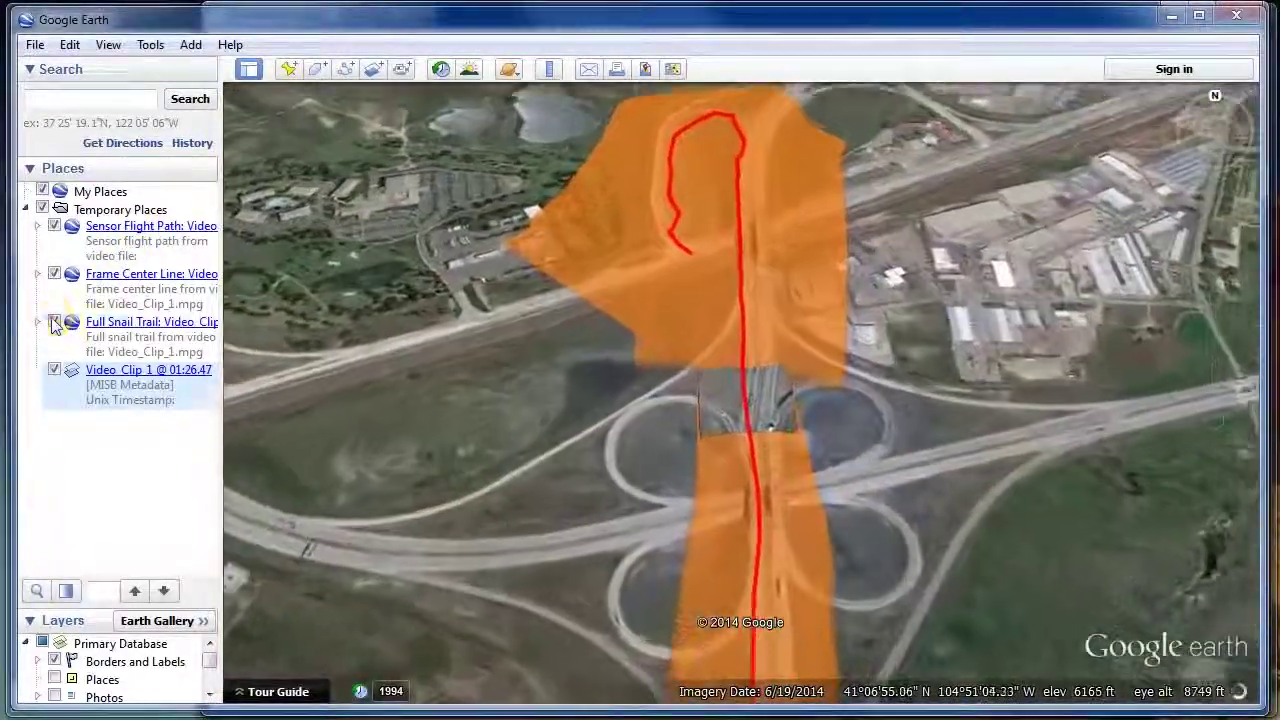
Step: Hide the Full Snail Trail in Google Earth, keeping the Frame Center Line visible
click(54, 322)
click(56, 273)
click(56, 274)
click(56, 274)
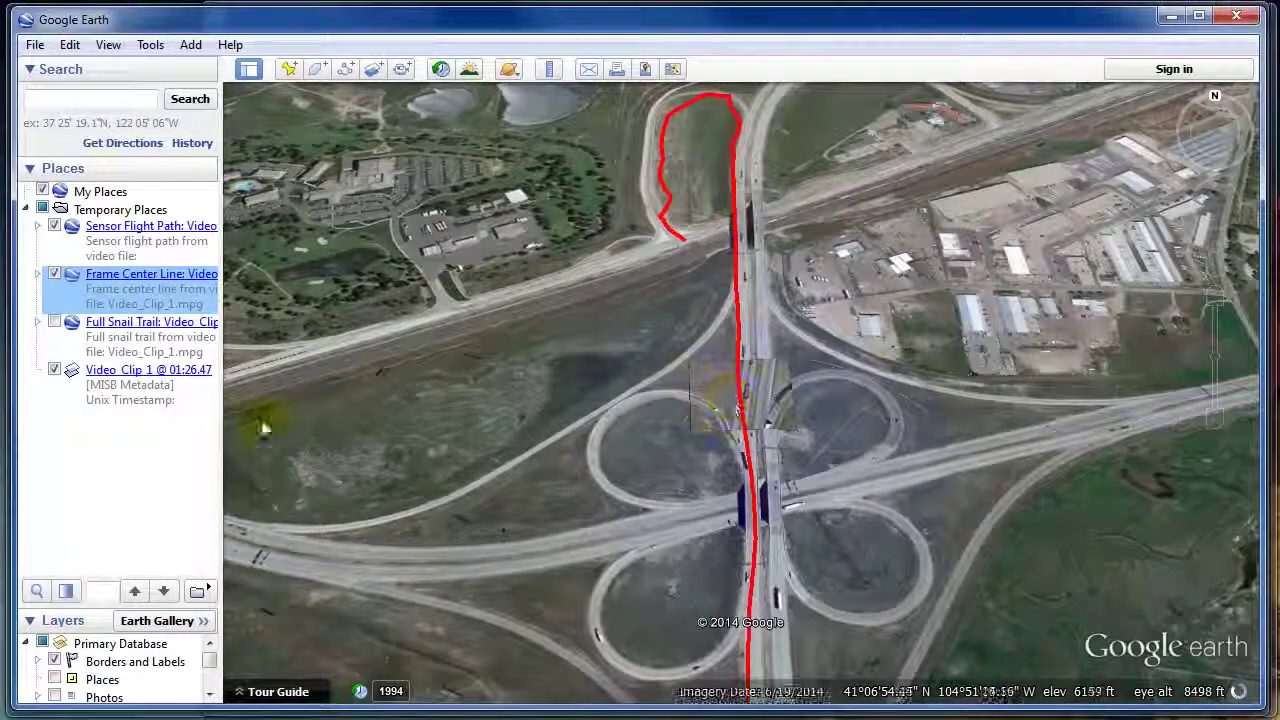
Step: View the 01:26.47 frame overlay's properties and MISB metadata, then rotate the map around it
click(159, 391)
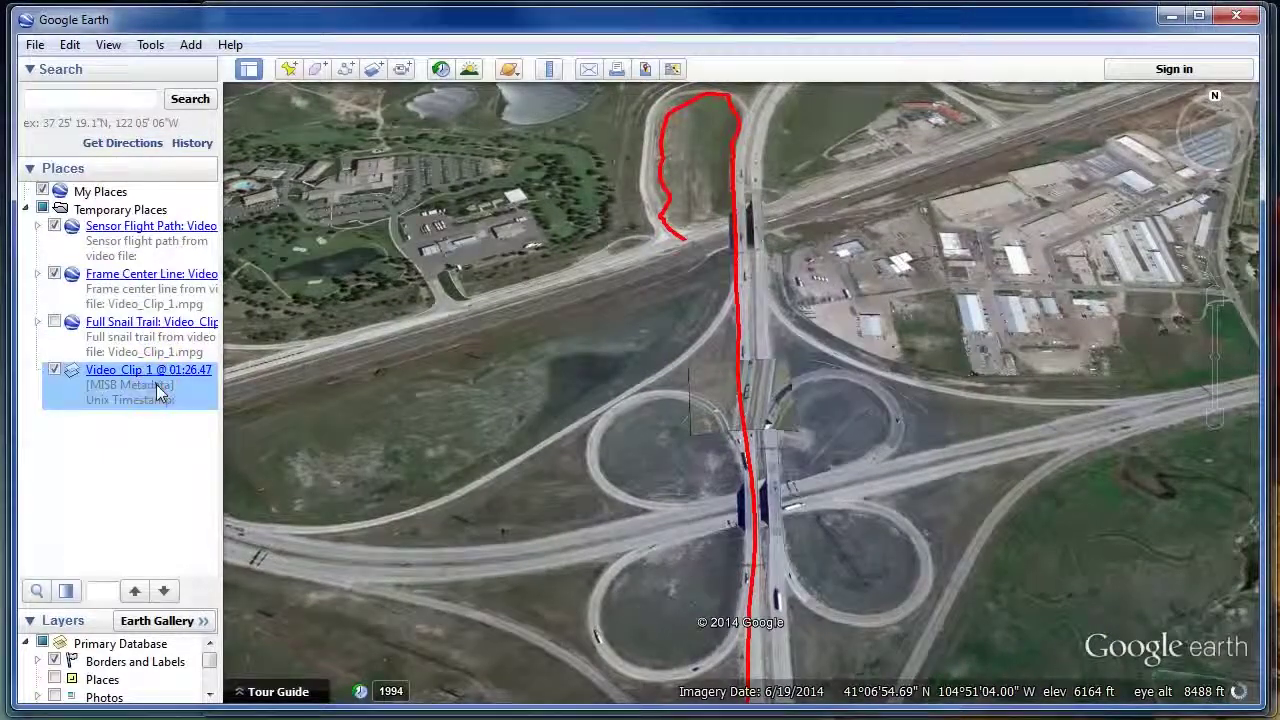
right_click(159, 391)
click(225, 714)
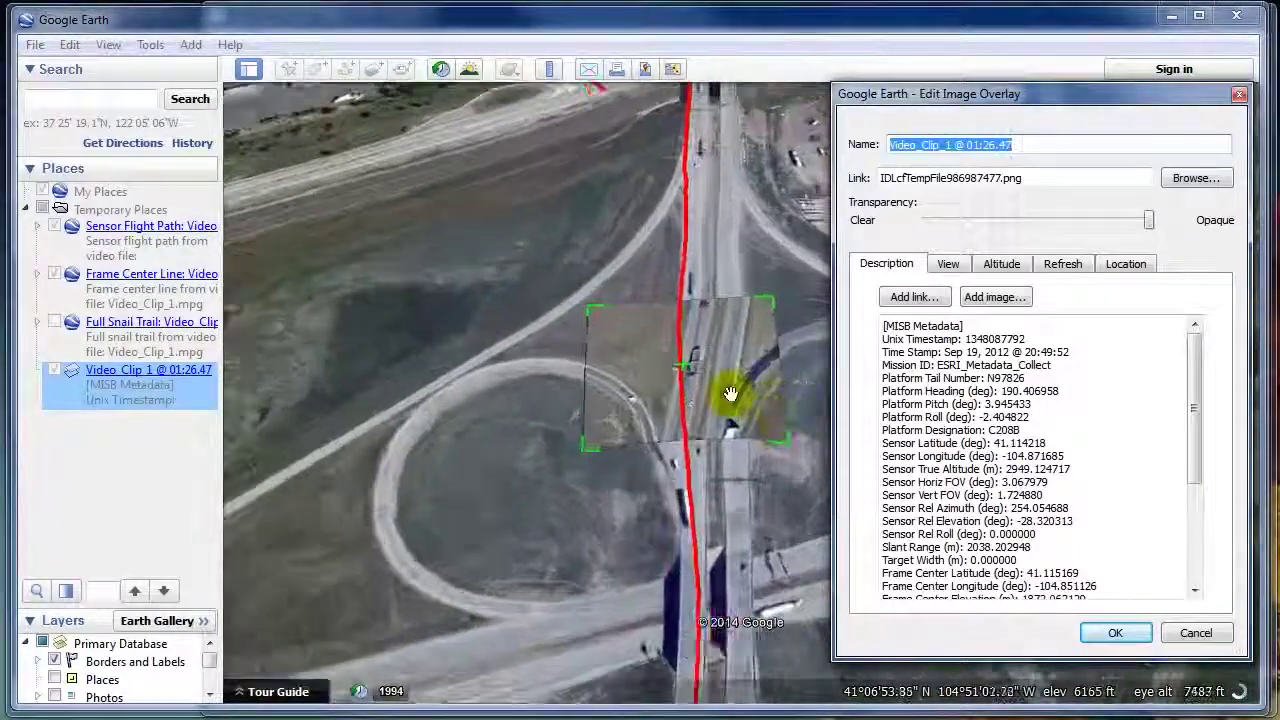
drag(666, 494, 820, 490)
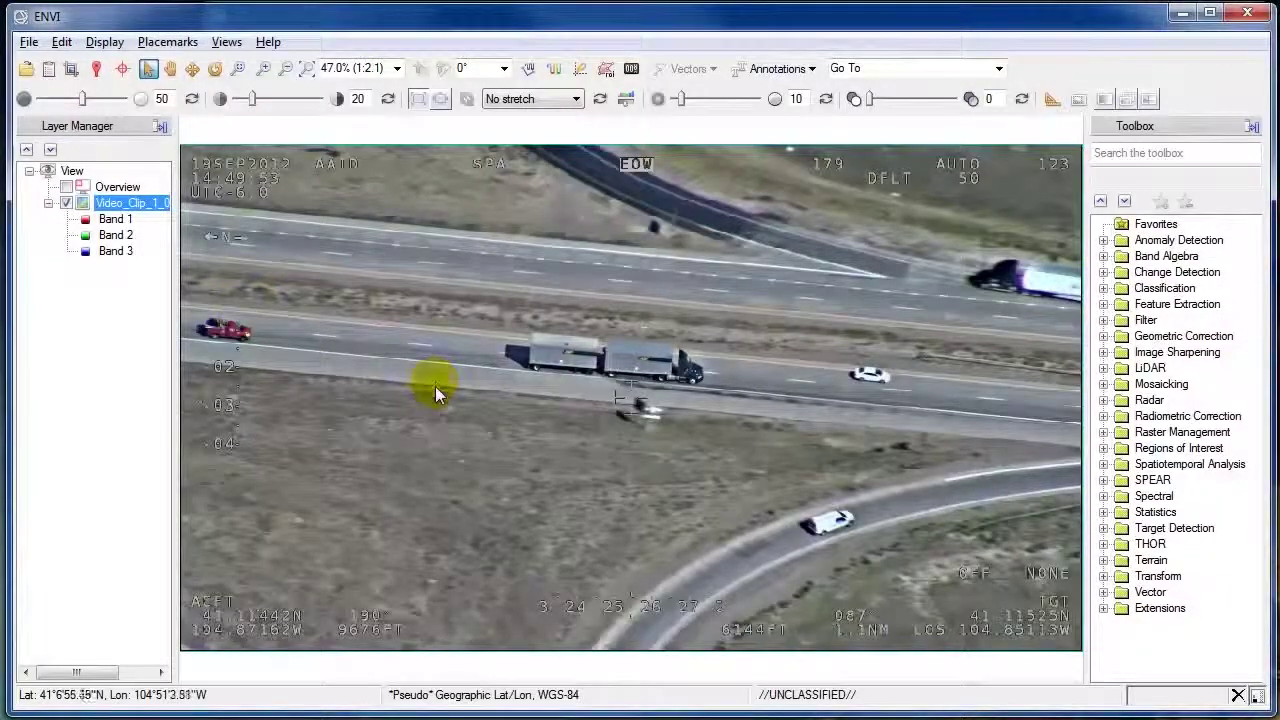
click(1051, 100)
Step: Draw and accept a polyline annotation from the red car to the truck
click(240, 330)
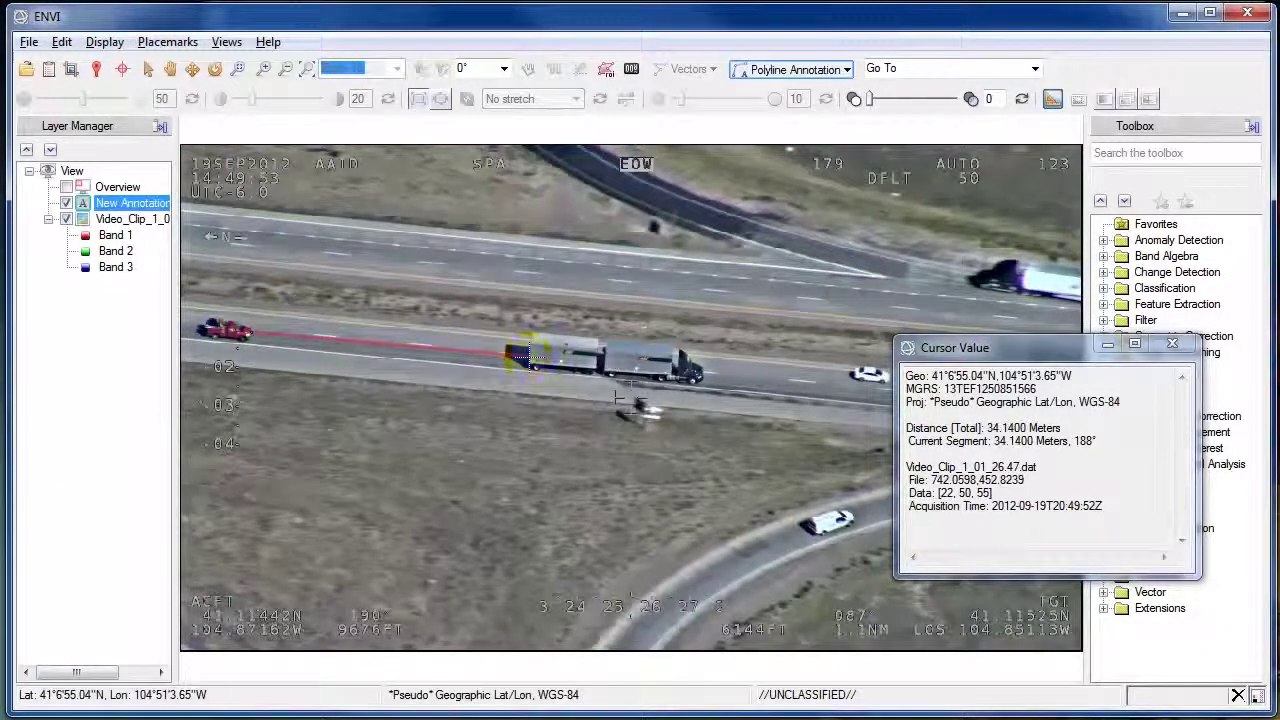
right_click(530, 355)
click(541, 372)
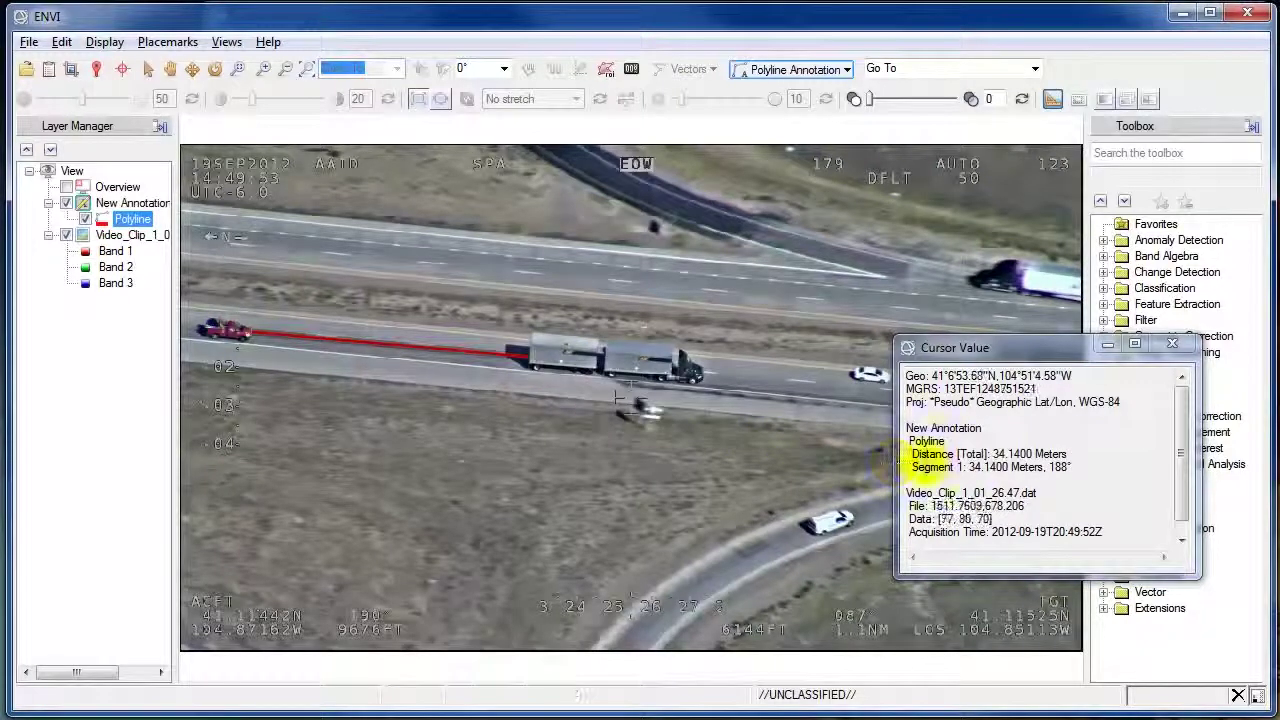
Step: Label the line with a '34.1400 Meters' text annotation and open the Video to Raster Series export
drag(963, 467, 1045, 468)
double_click(1040, 467)
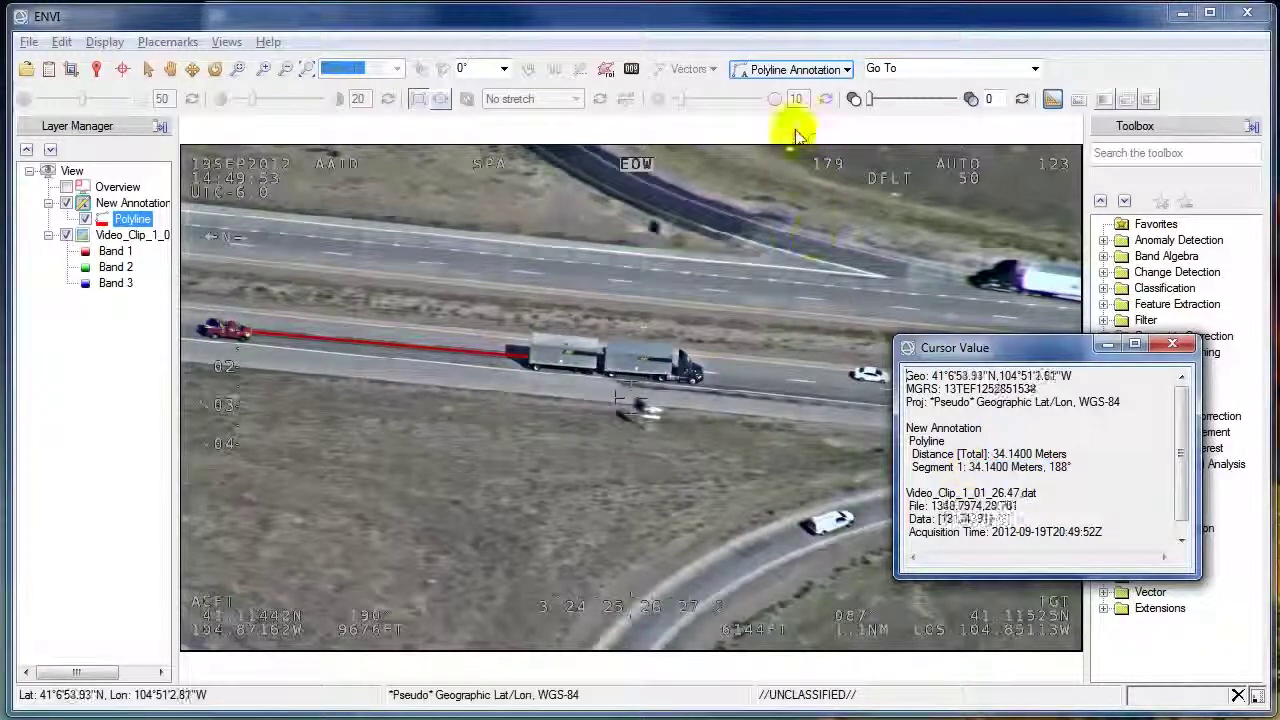
click(748, 72)
click(758, 95)
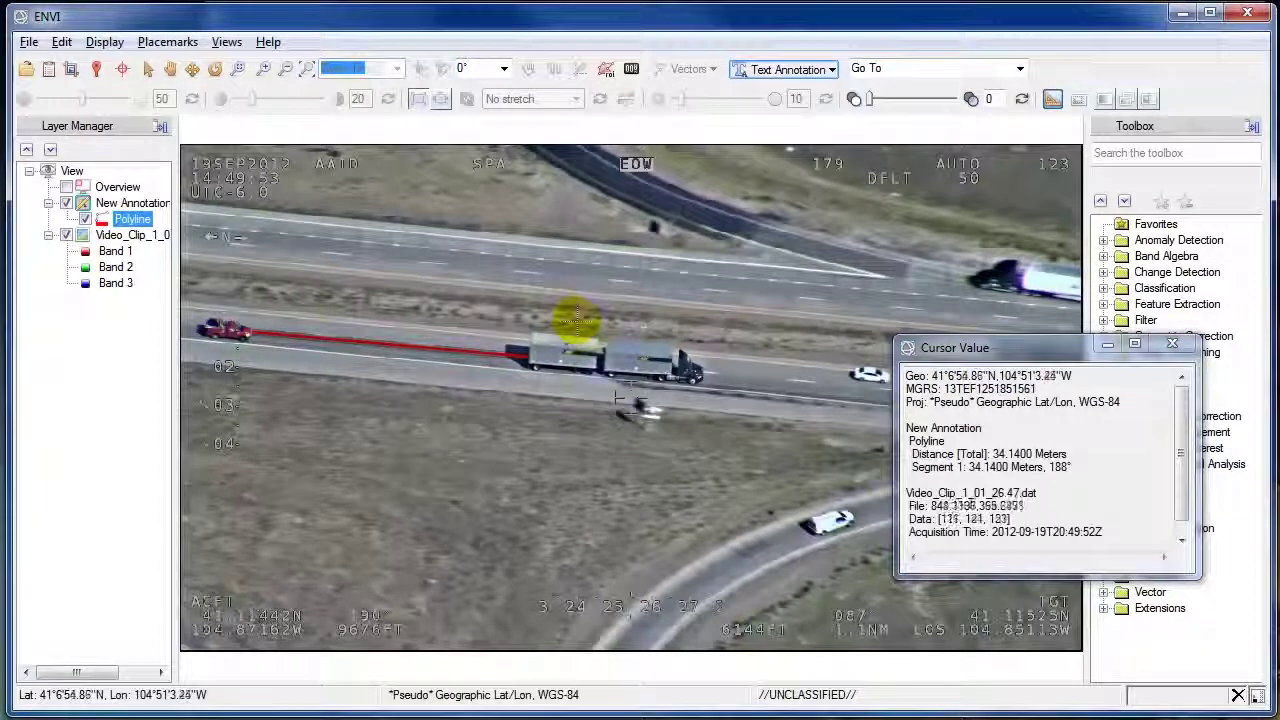
click(296, 318)
text(34.1400 Meters.)
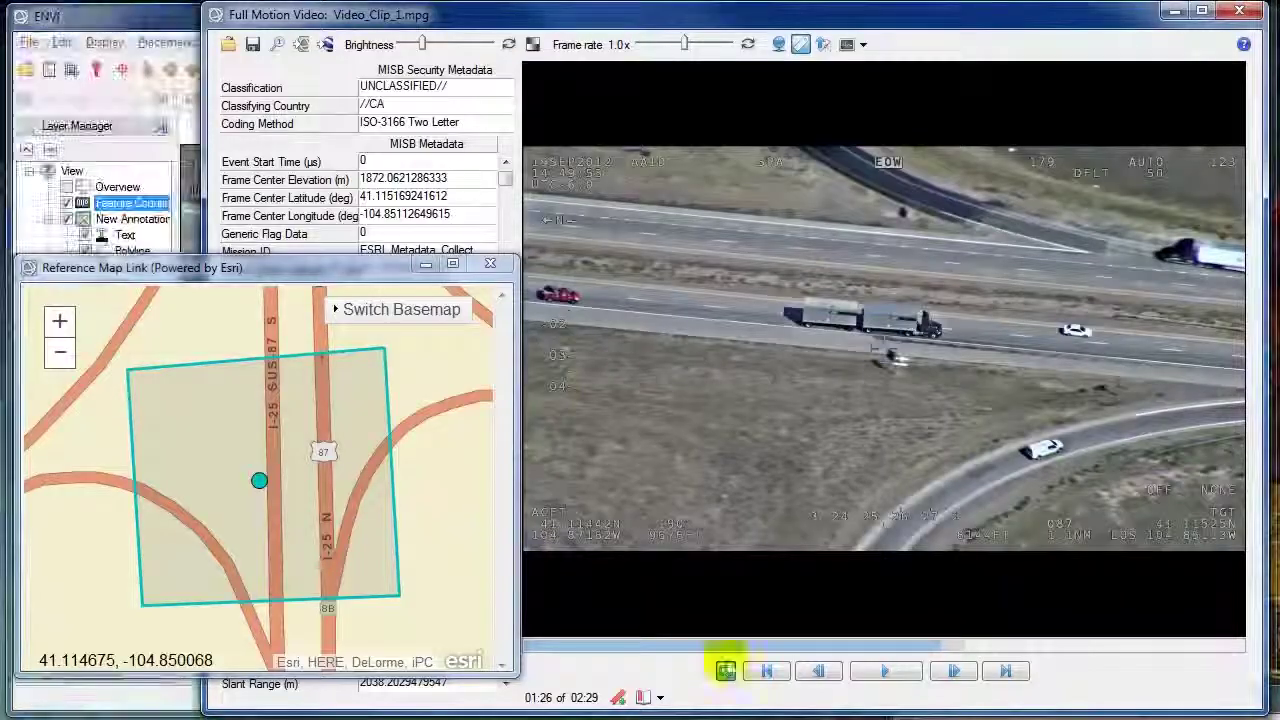
click(253, 47)
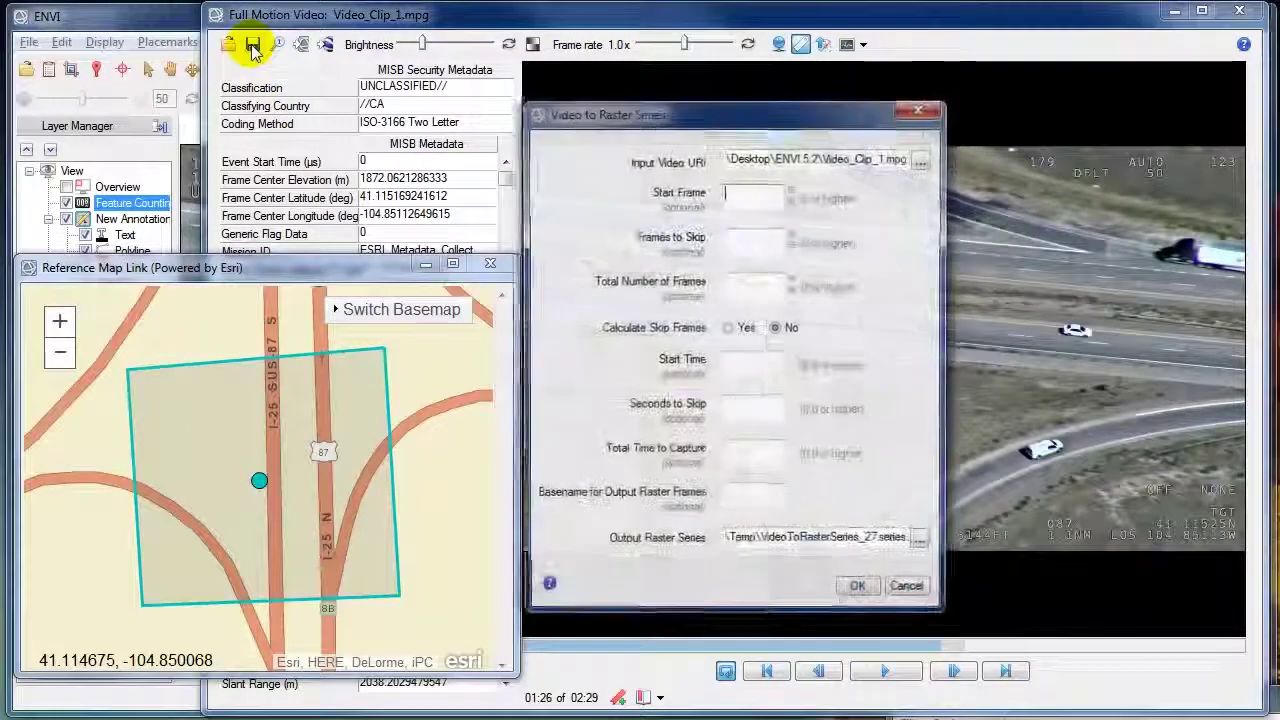